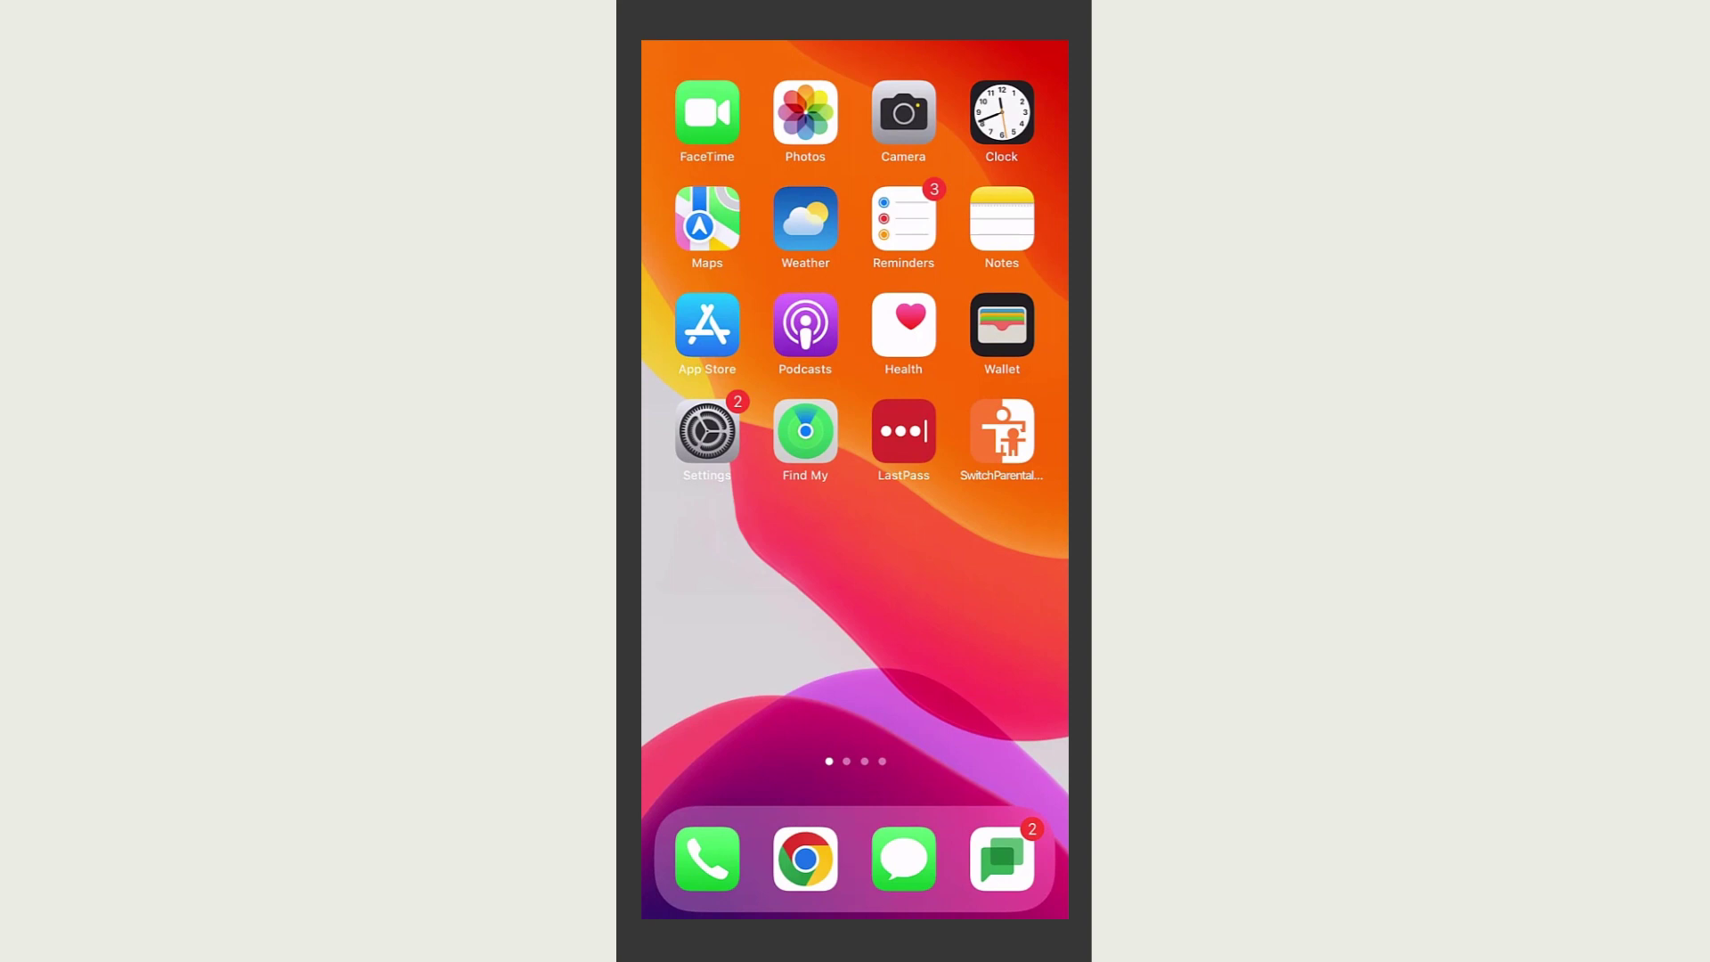
Search the App Store for 'quickbooks desktop' and install the QuickBooks Desktop app
{"action": "left_click", "coordinate": [707, 324]}
{"action": "left_click", "coordinate": [1024, 871]}
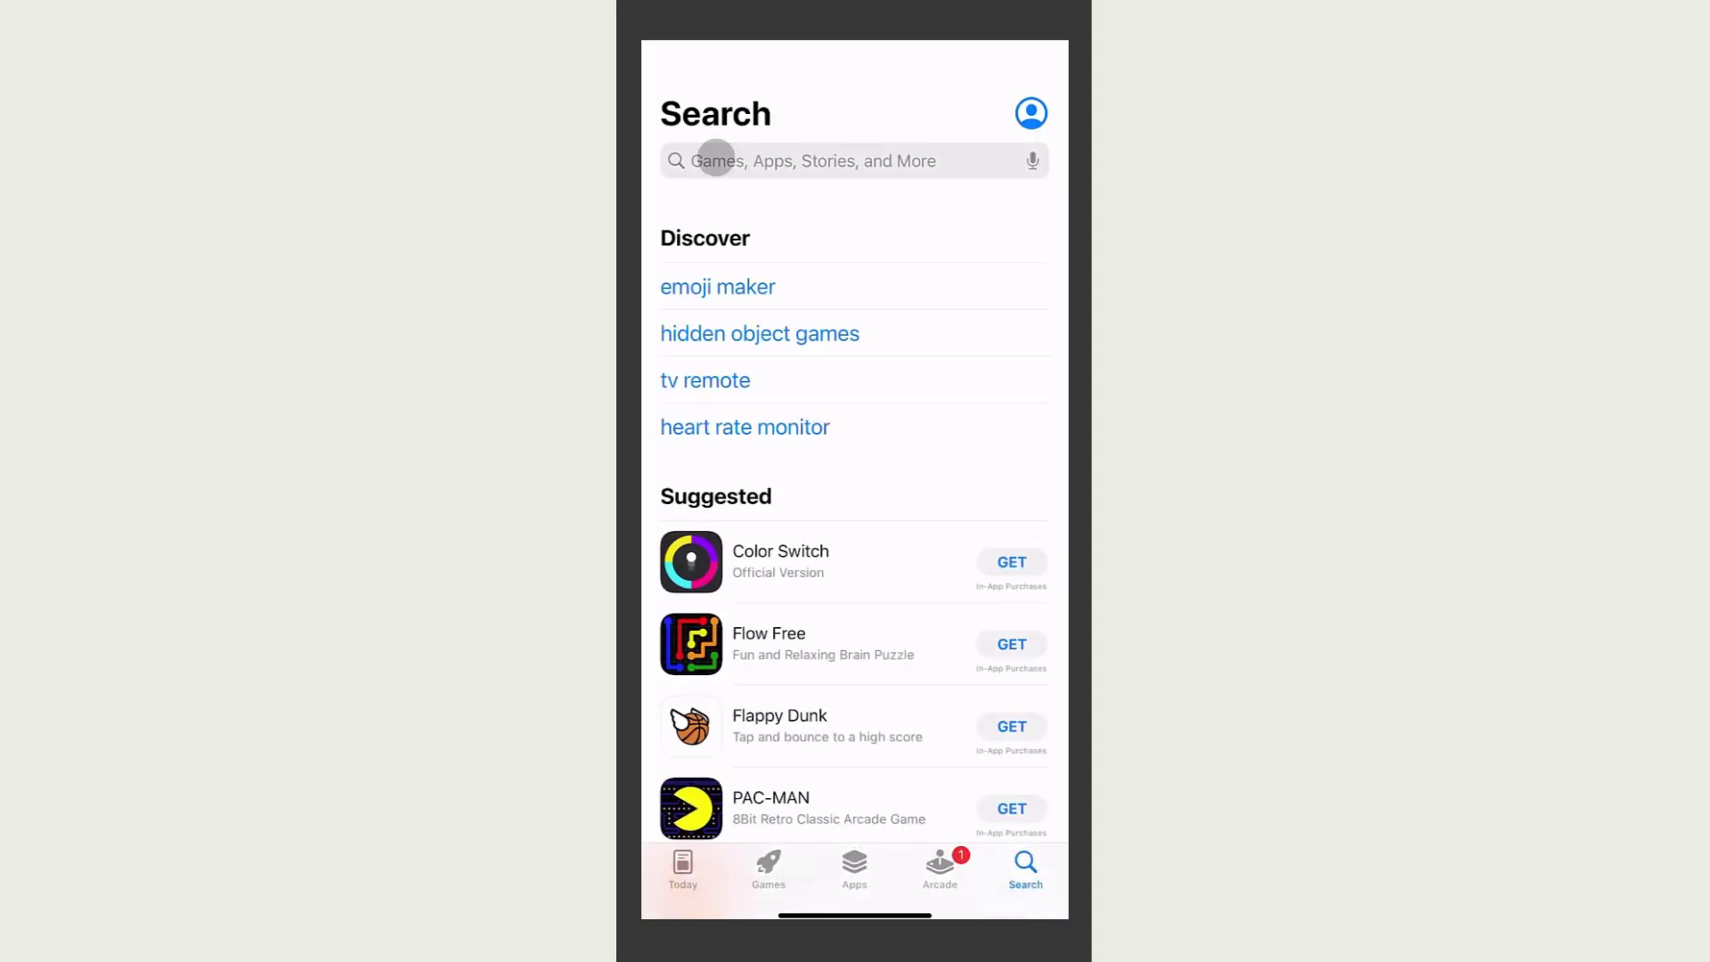
{"action": "left_click", "coordinate": [715, 161]}
{"action": "type", "text": "quickbooks"}
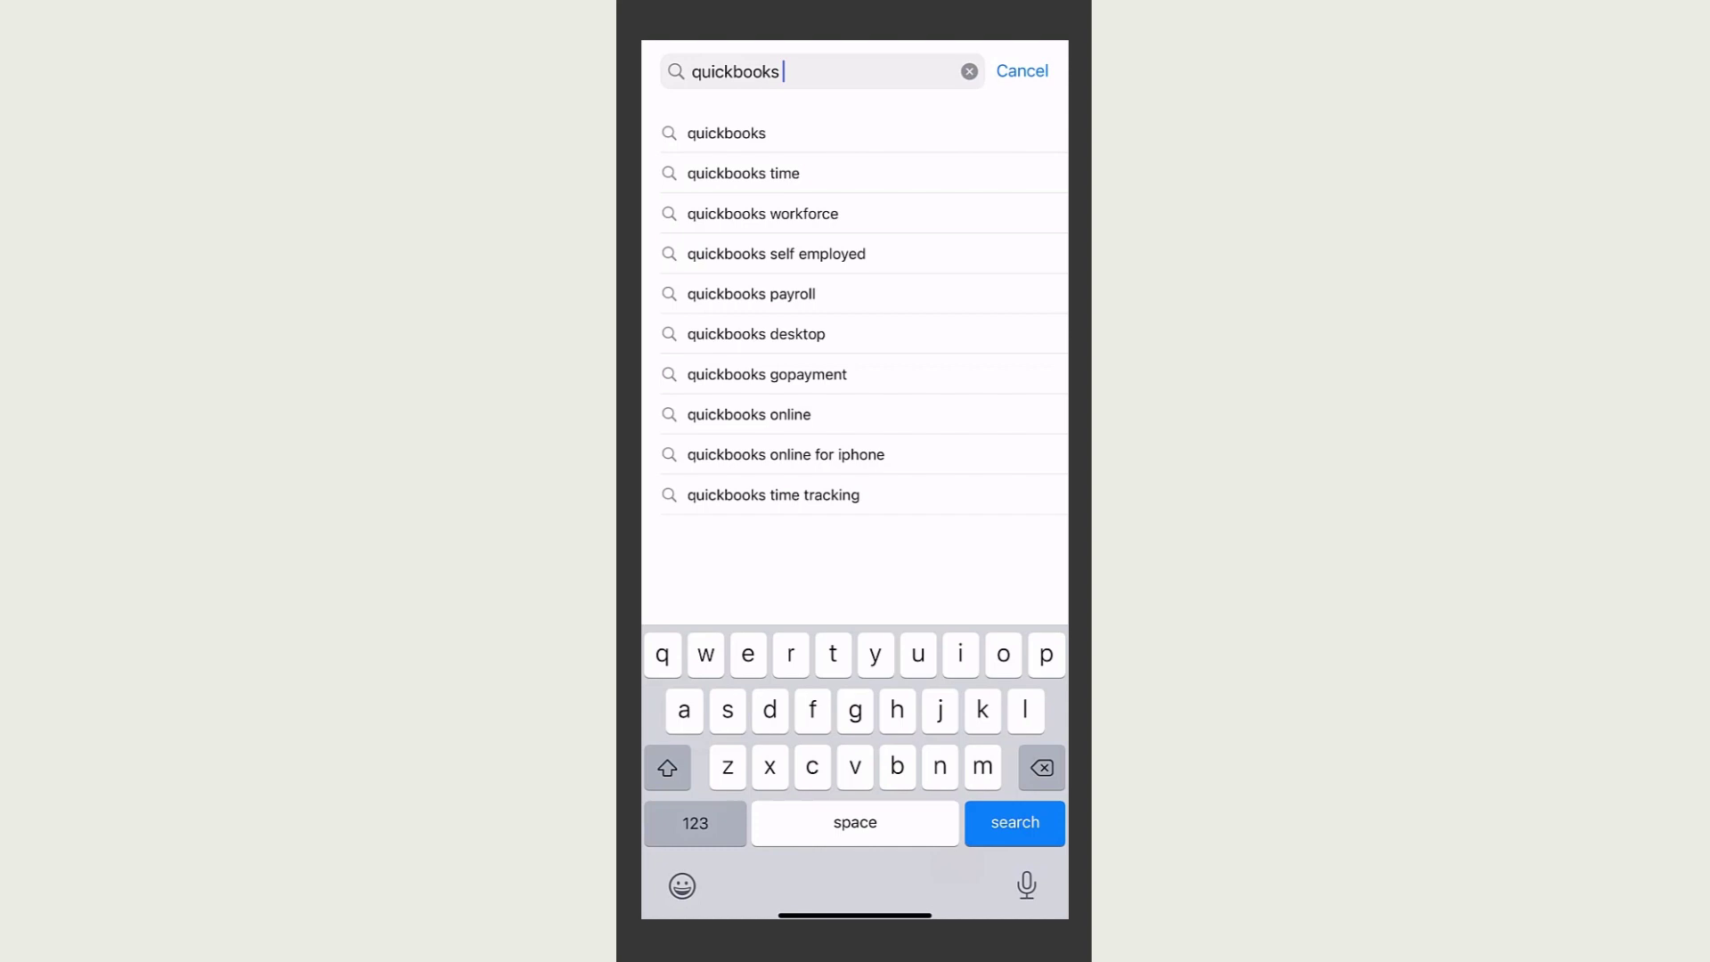
{"action": "type", "text": " desktop"}
{"action": "left_click", "coordinate": [736, 131]}
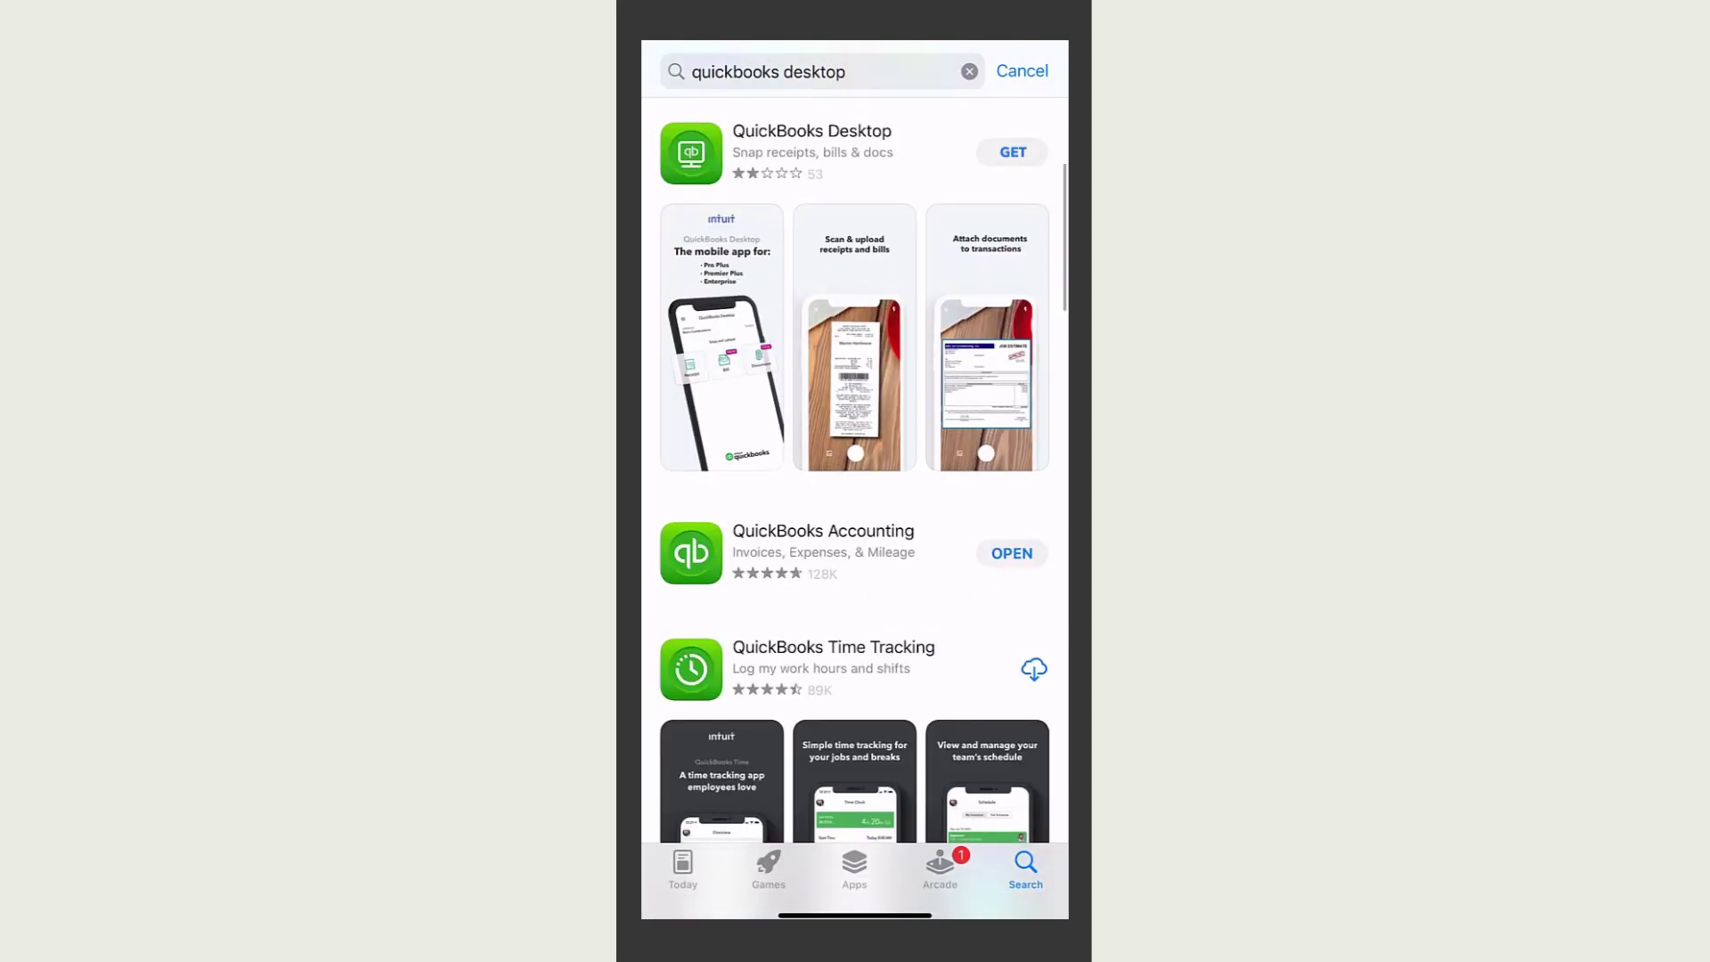
{"action": "left_click", "coordinate": [1011, 152]}
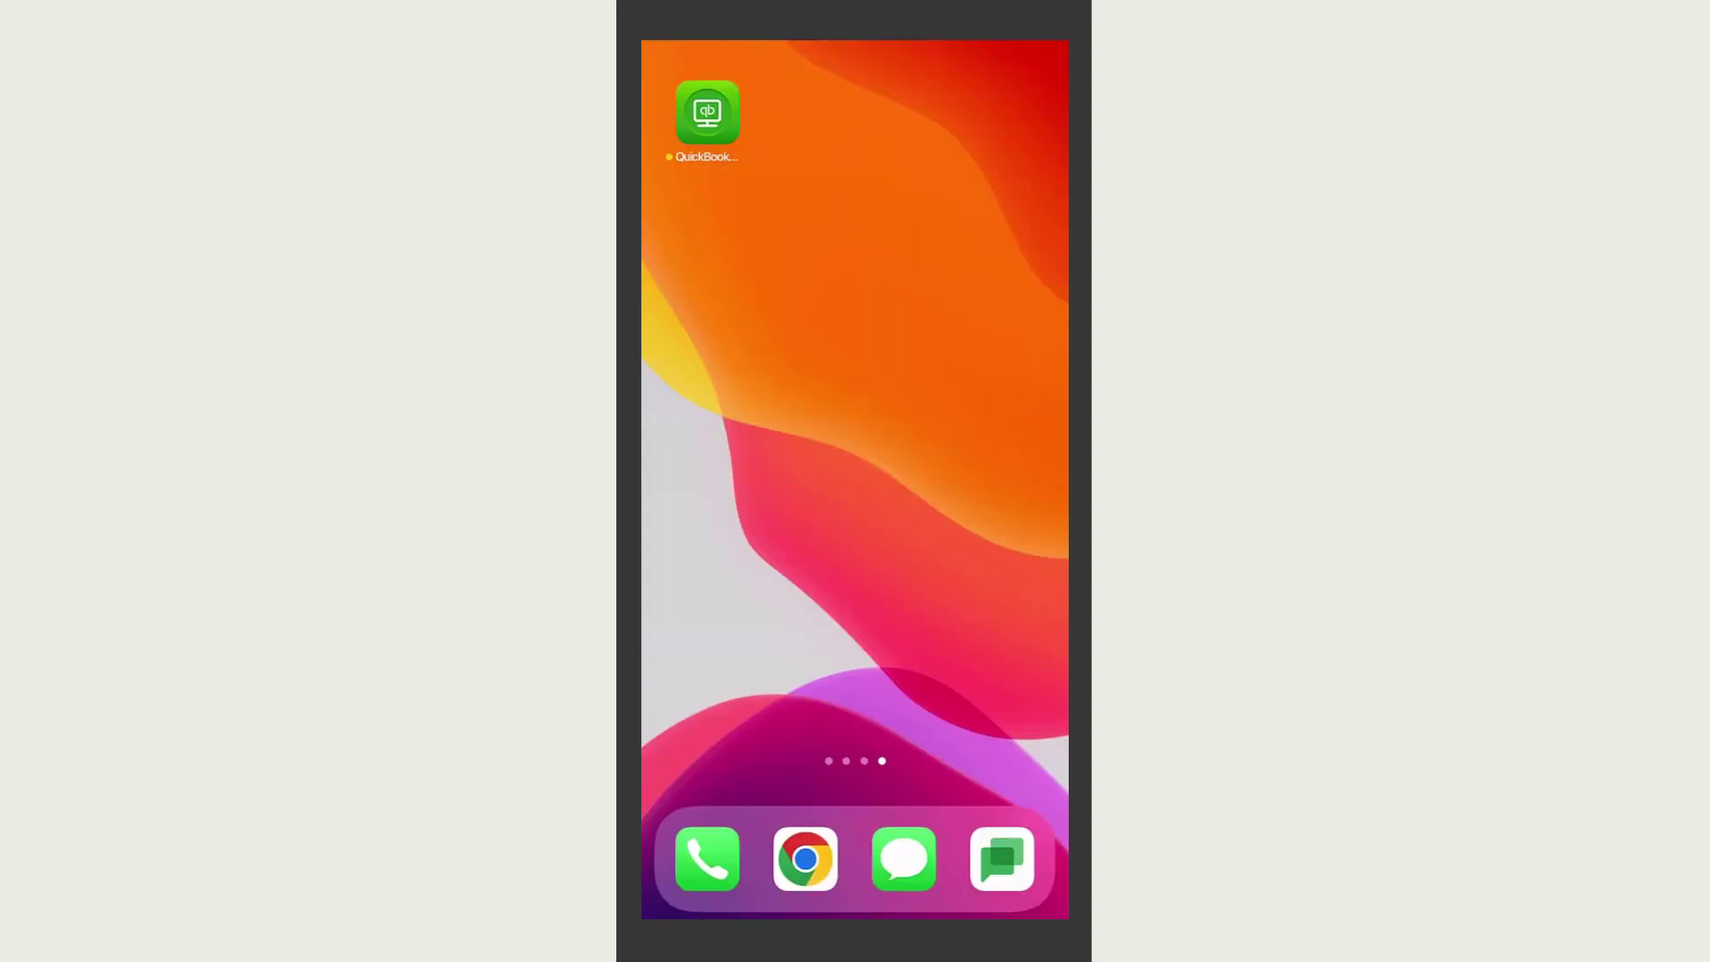
Launch QuickBooks Desktop, switch to Travis' Trucking, and begin vehicle mileage tracking
{"action": "left_click", "coordinate": [707, 114]}
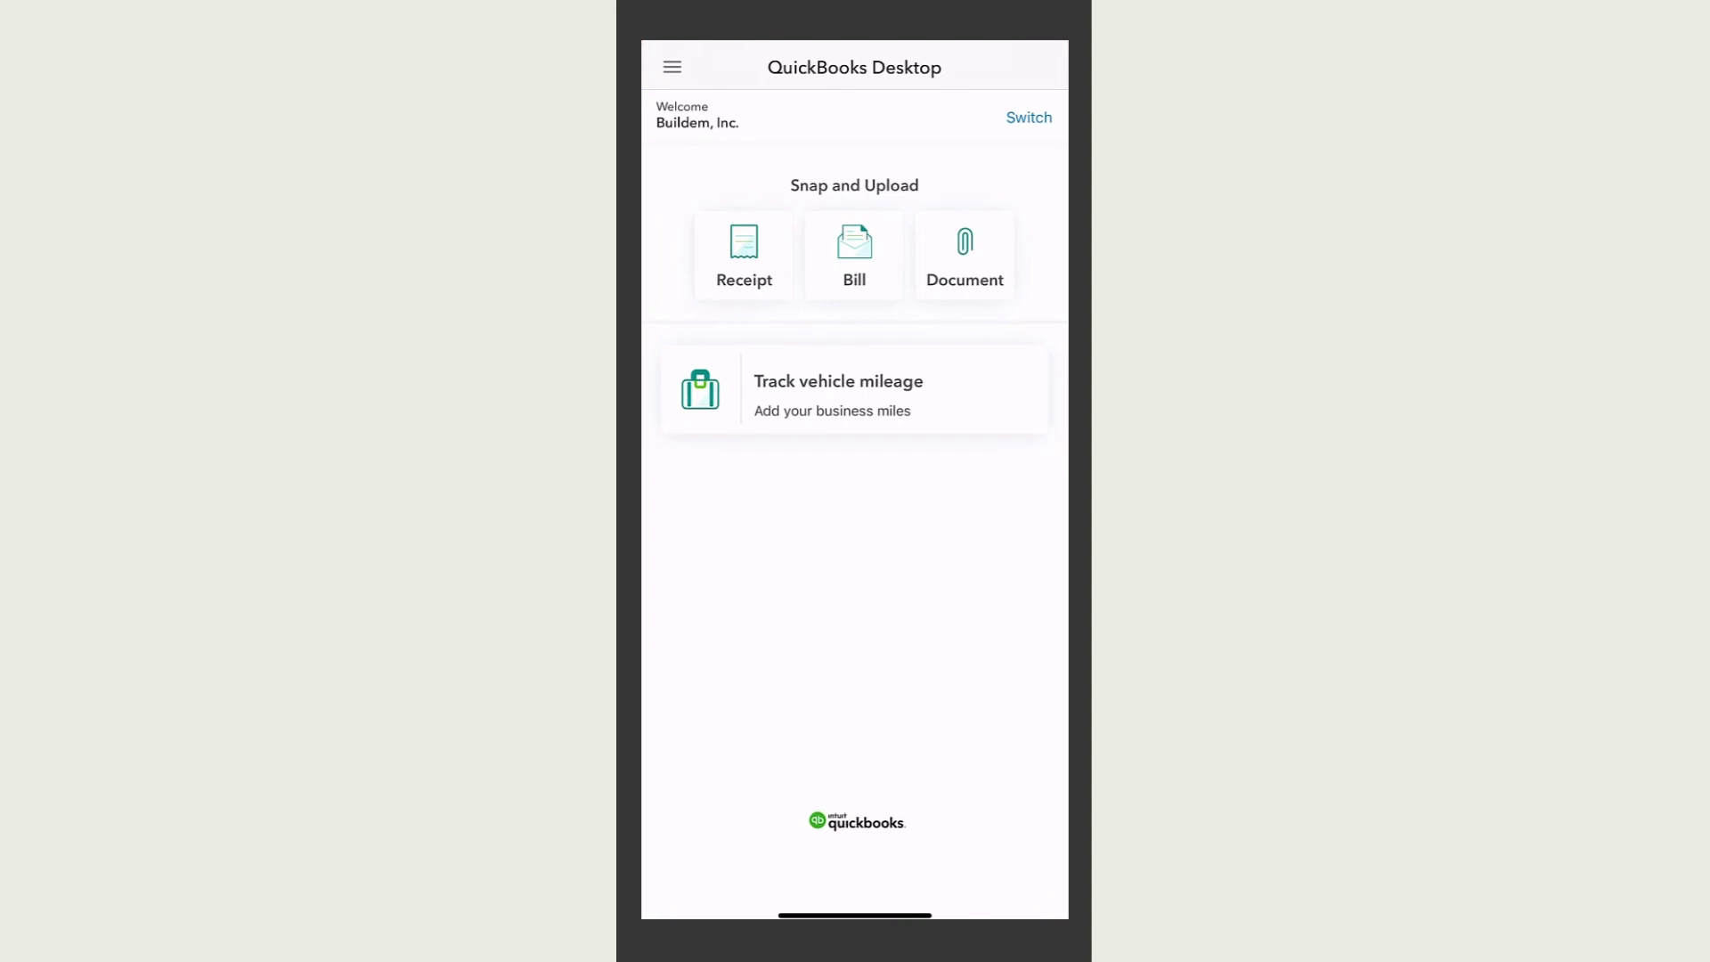
{"action": "left_click", "coordinate": [1030, 118]}
{"action": "left_click", "coordinate": [762, 395]}
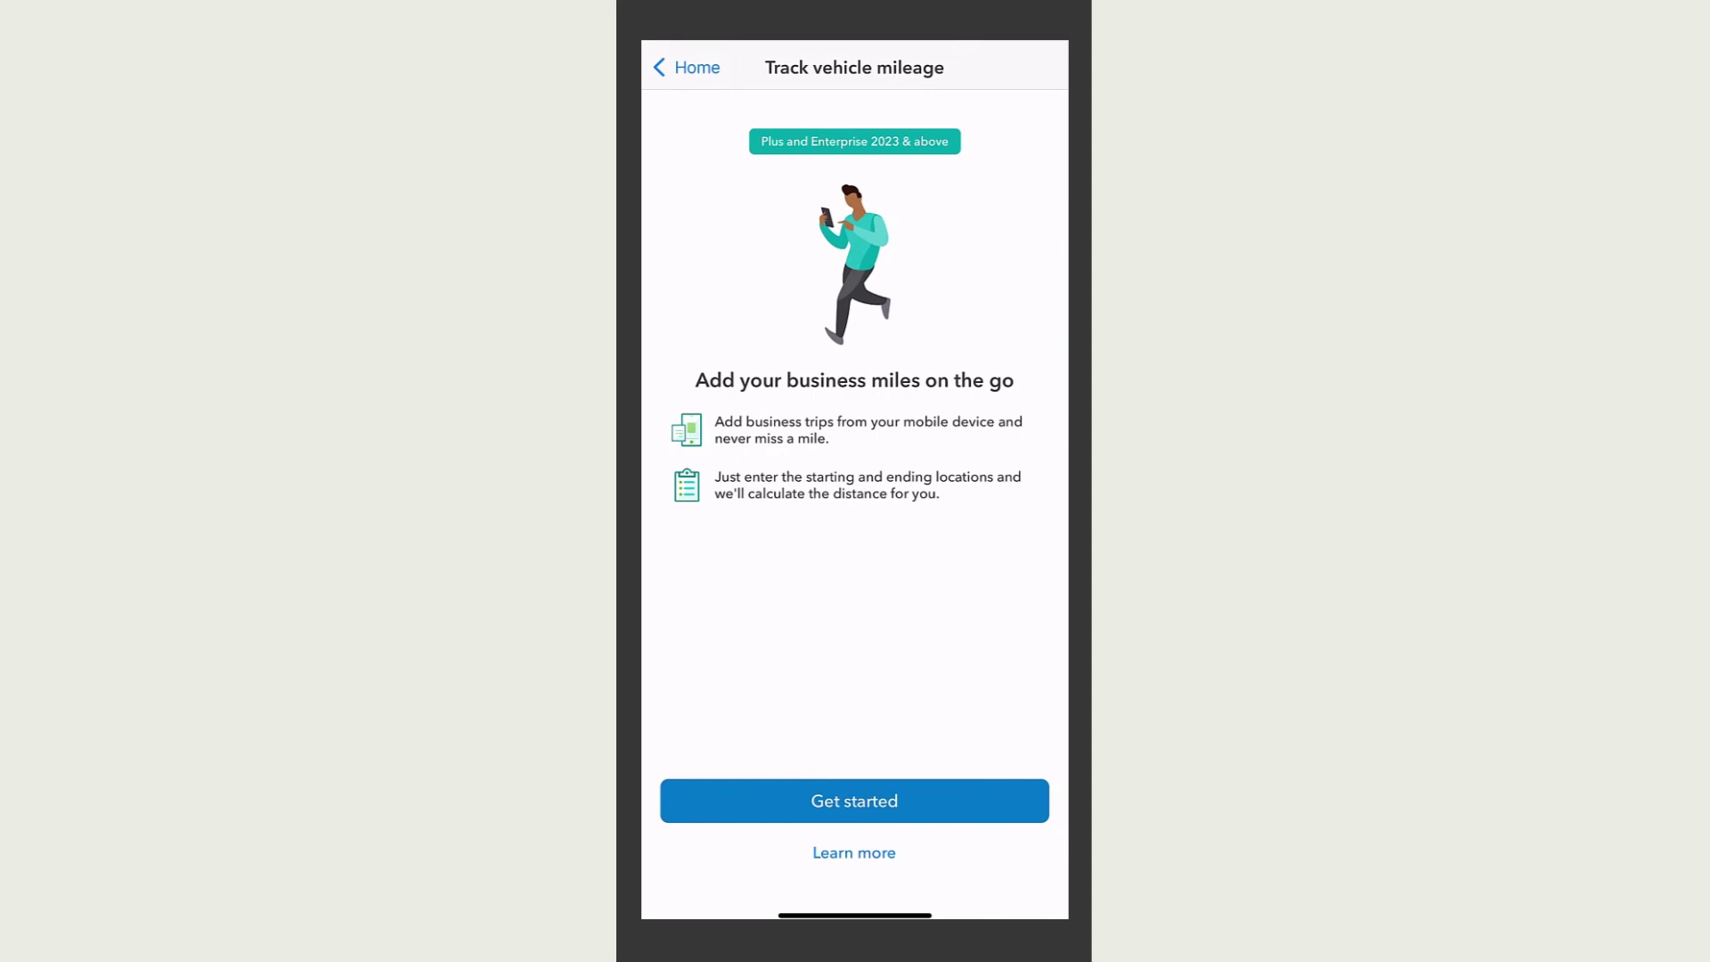
{"action": "left_click", "coordinate": [854, 800]}
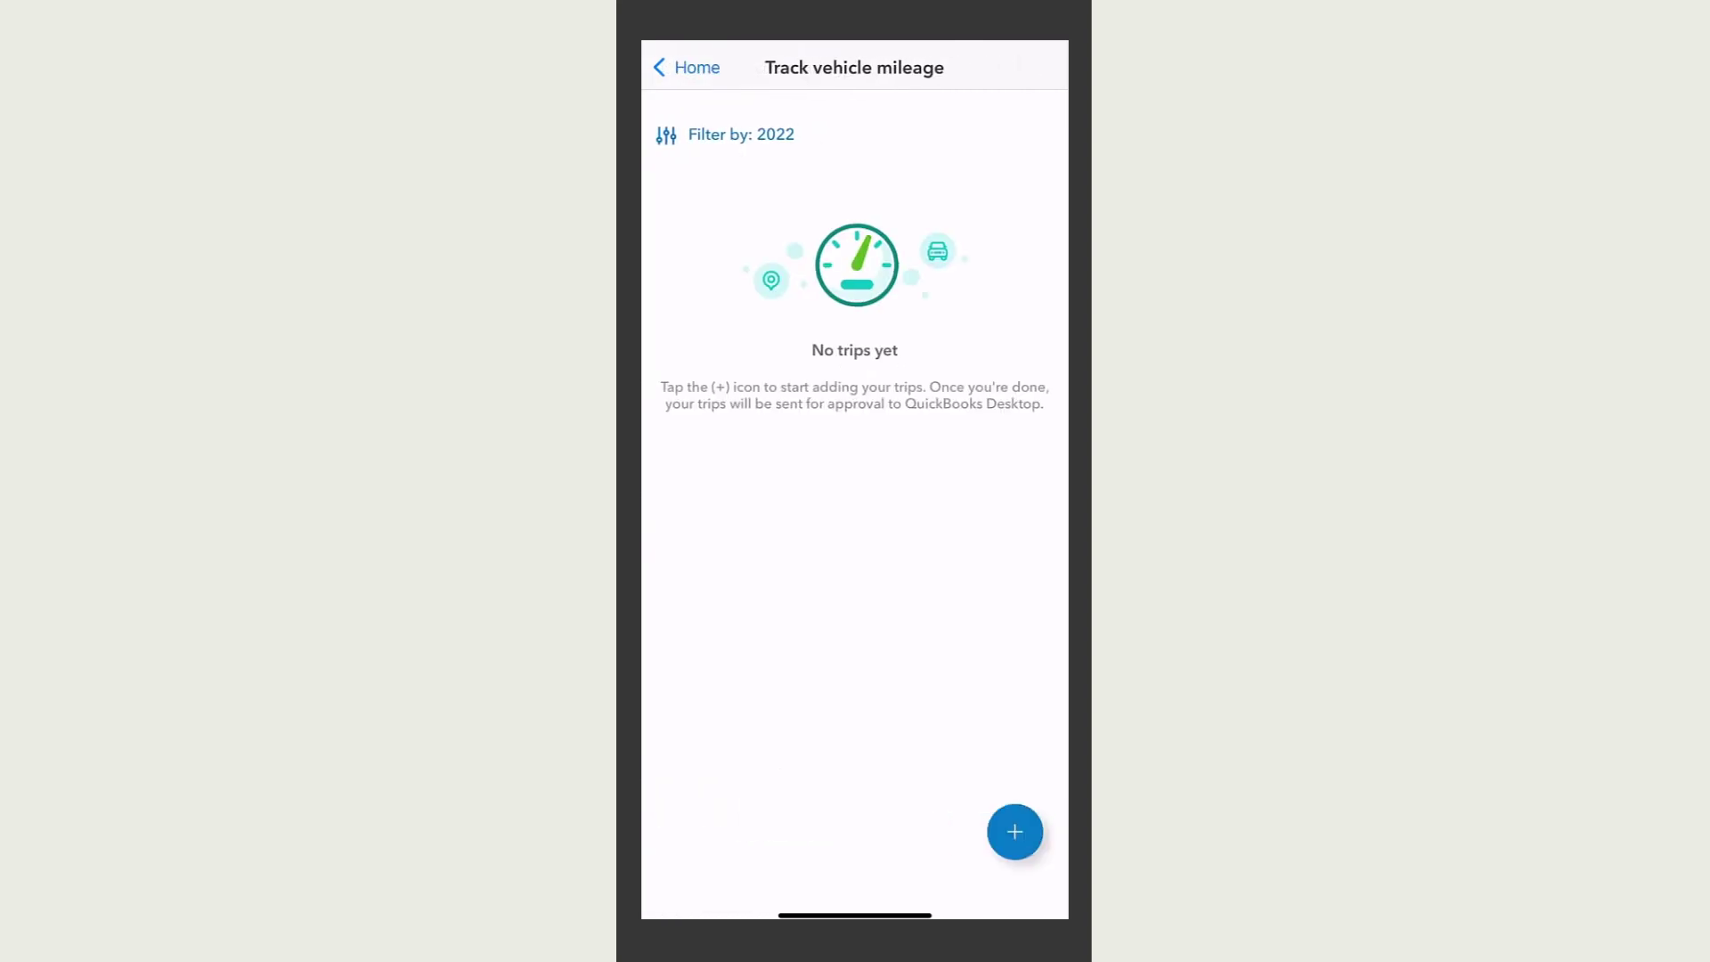
{"action": "left_click", "coordinate": [1014, 831]}
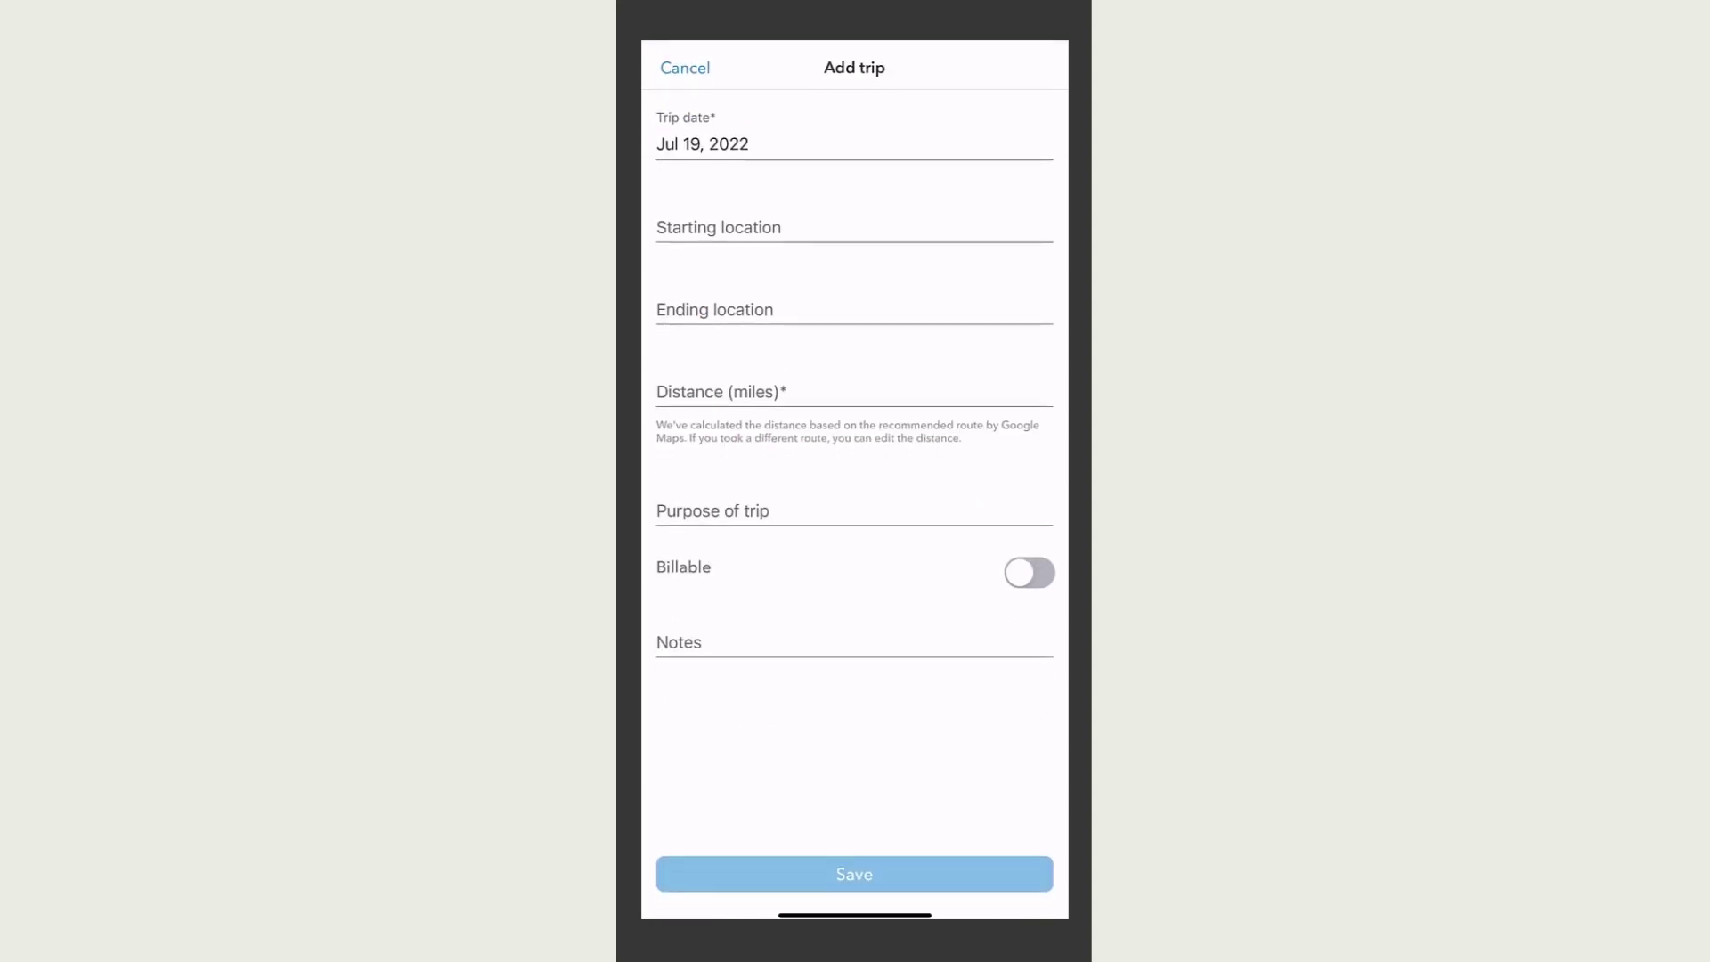
{"action": "left_click", "coordinate": [718, 227]}
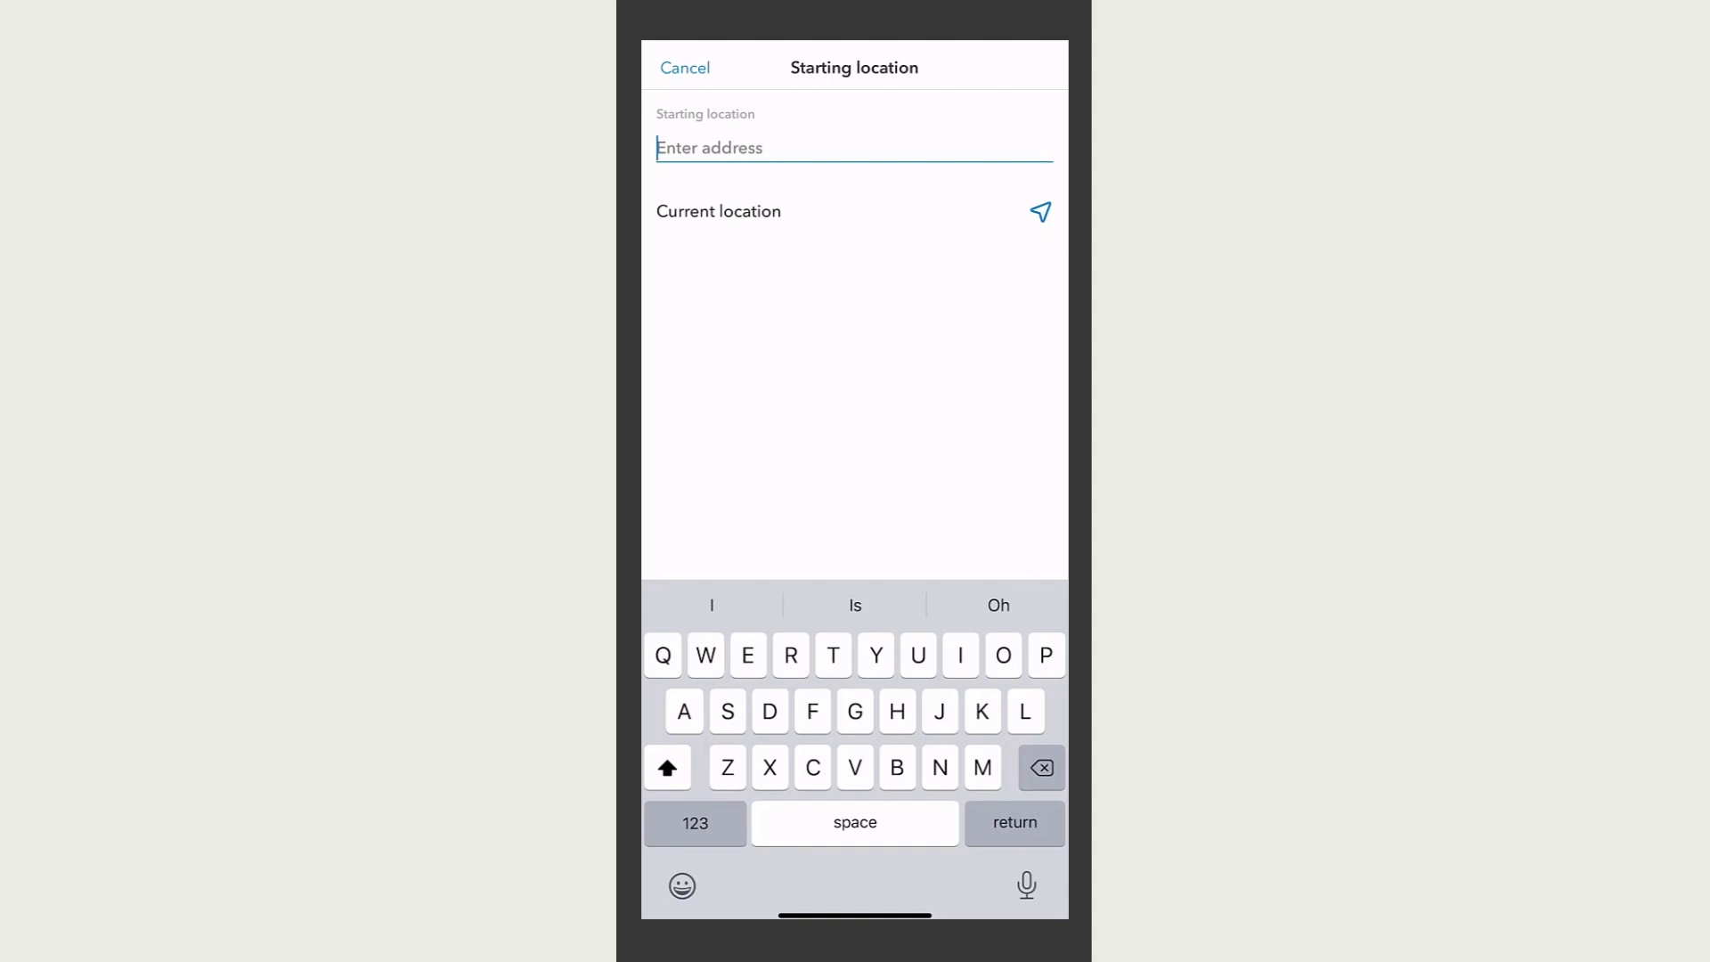
{"action": "left_click", "coordinate": [719, 212]}
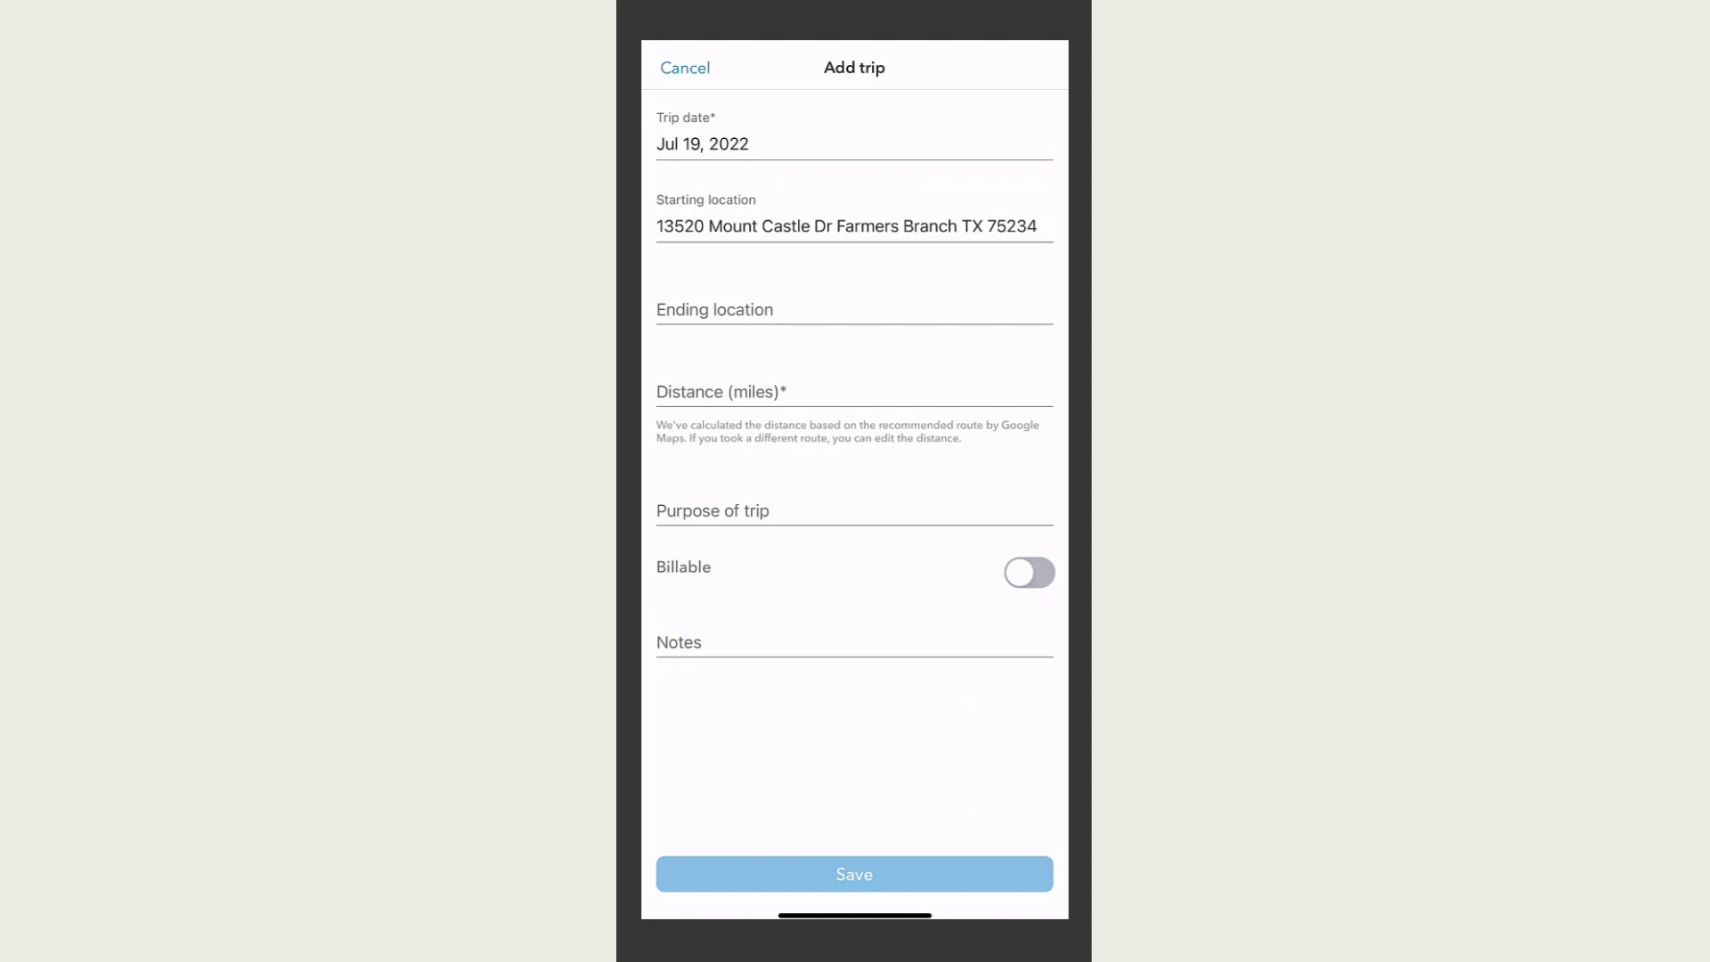
{"action": "left_click", "coordinate": [706, 306]}
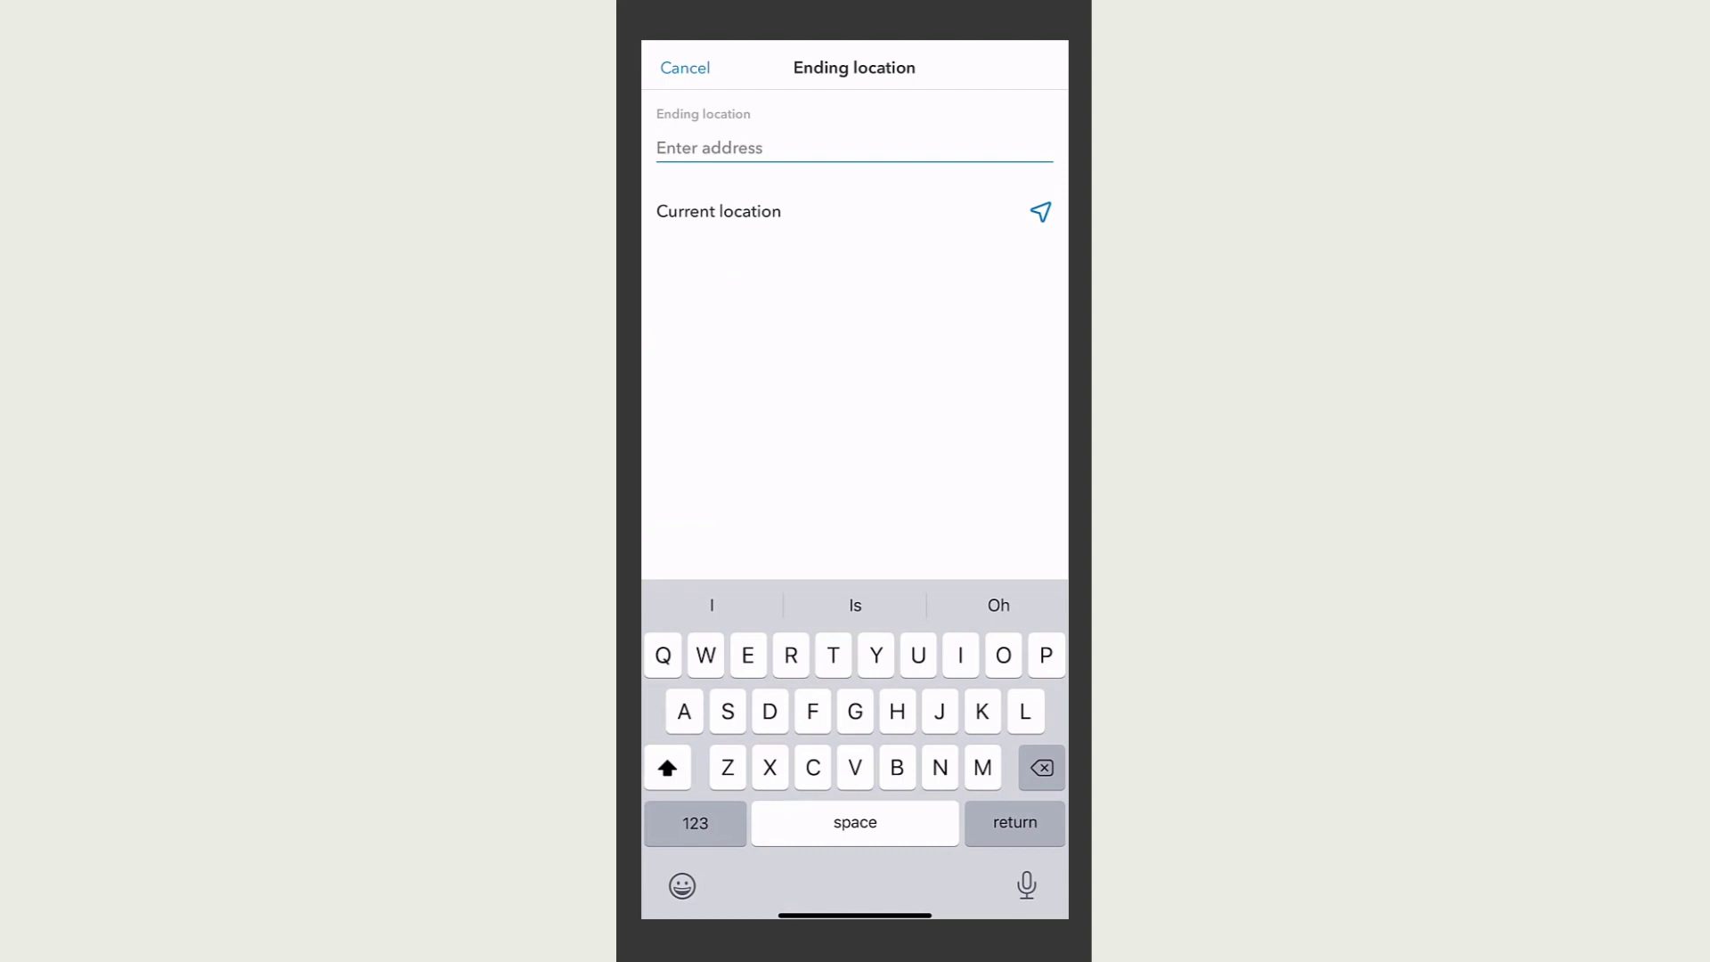
{"action": "type", "text": "5501 lbj"}
{"action": "left_click", "coordinate": [785, 327]}
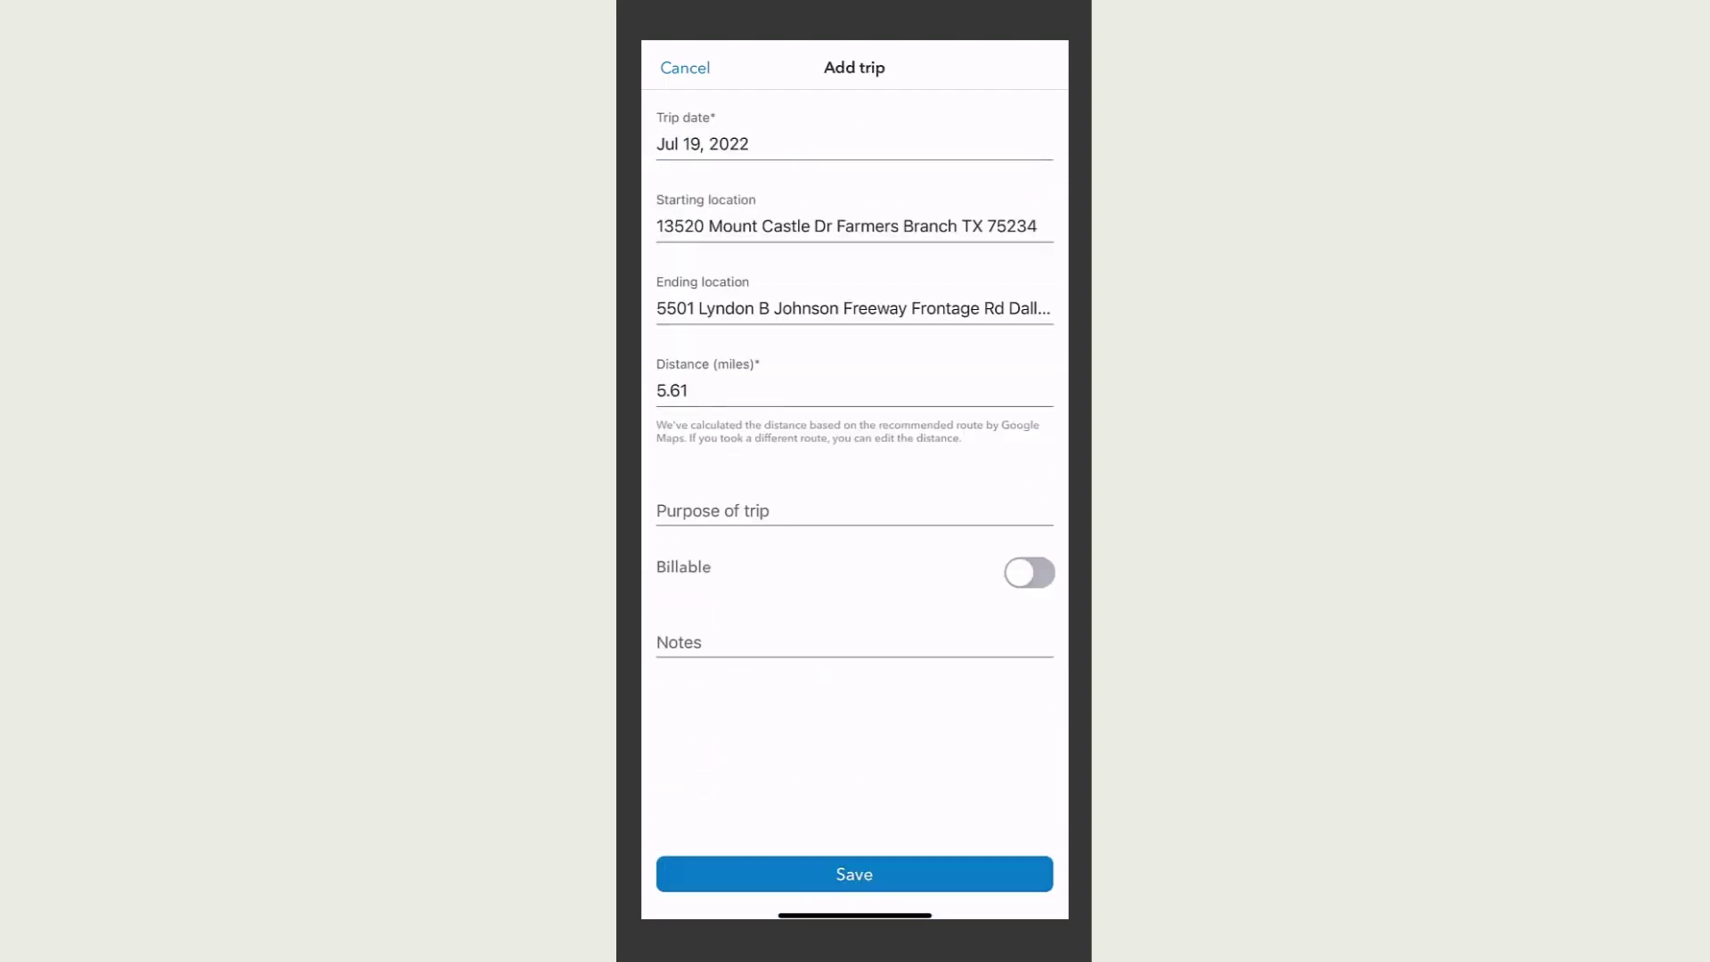
Enter the purpose as transporting materials to a job site, mark it billable, and add notes
{"action": "left_click", "coordinate": [743, 405]}
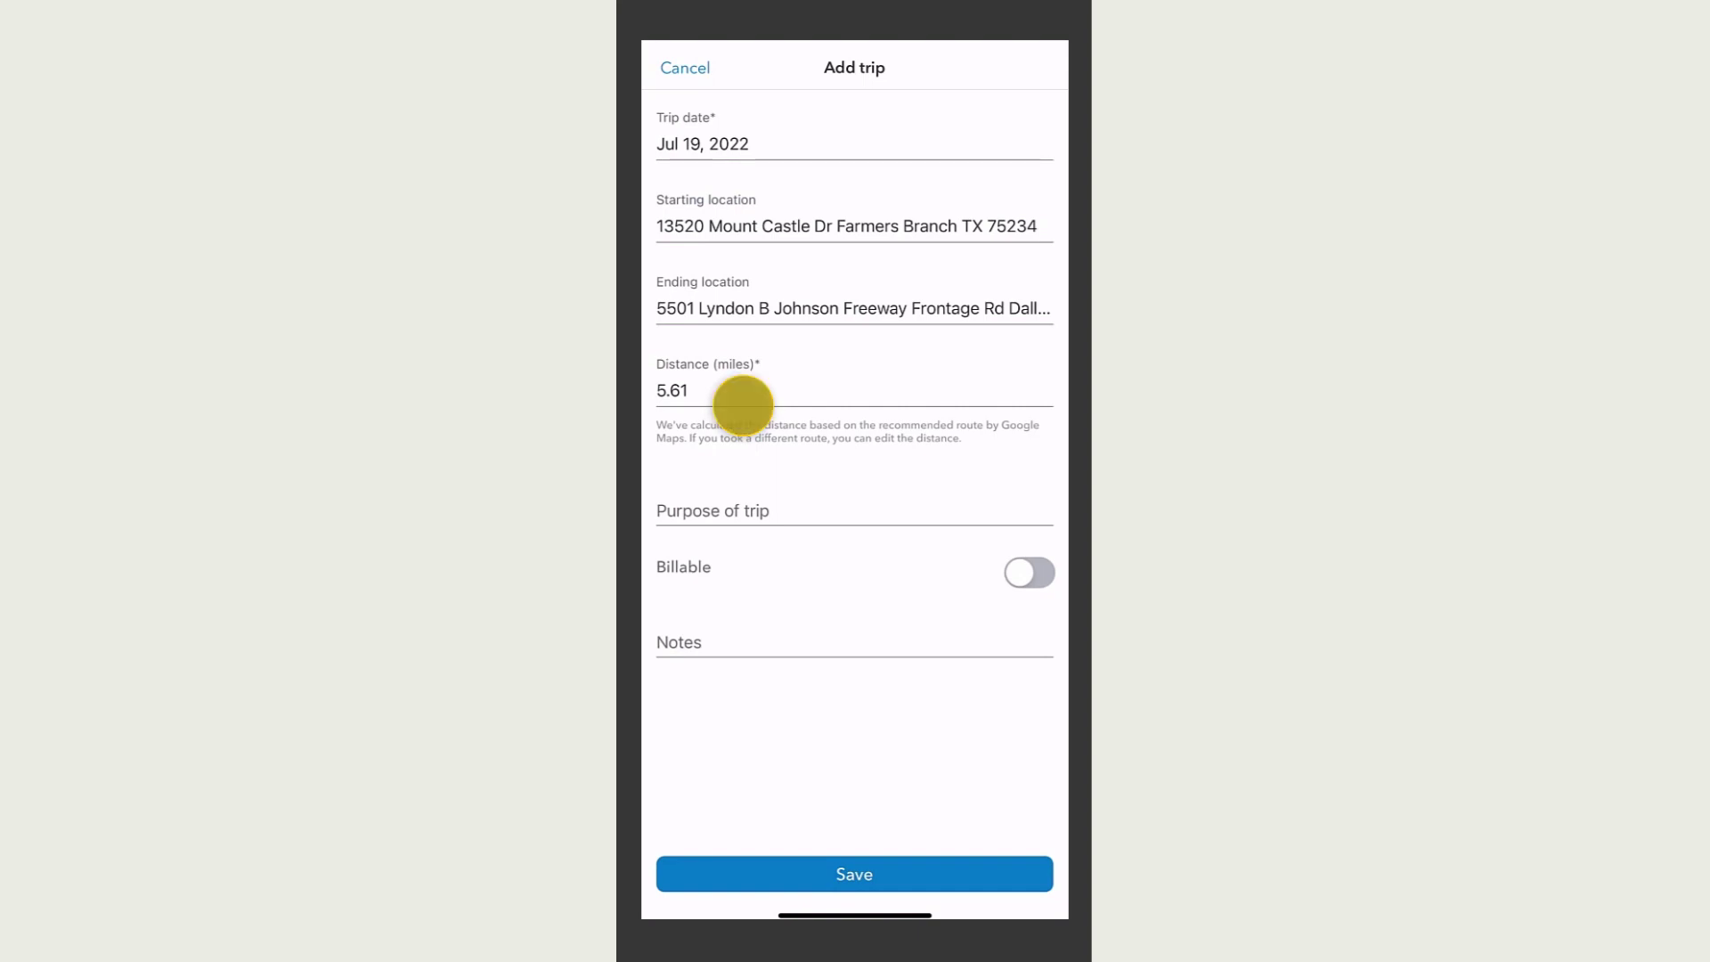
{"action": "left_click", "coordinate": [714, 510]}
{"action": "type", "text": "Transporti"}
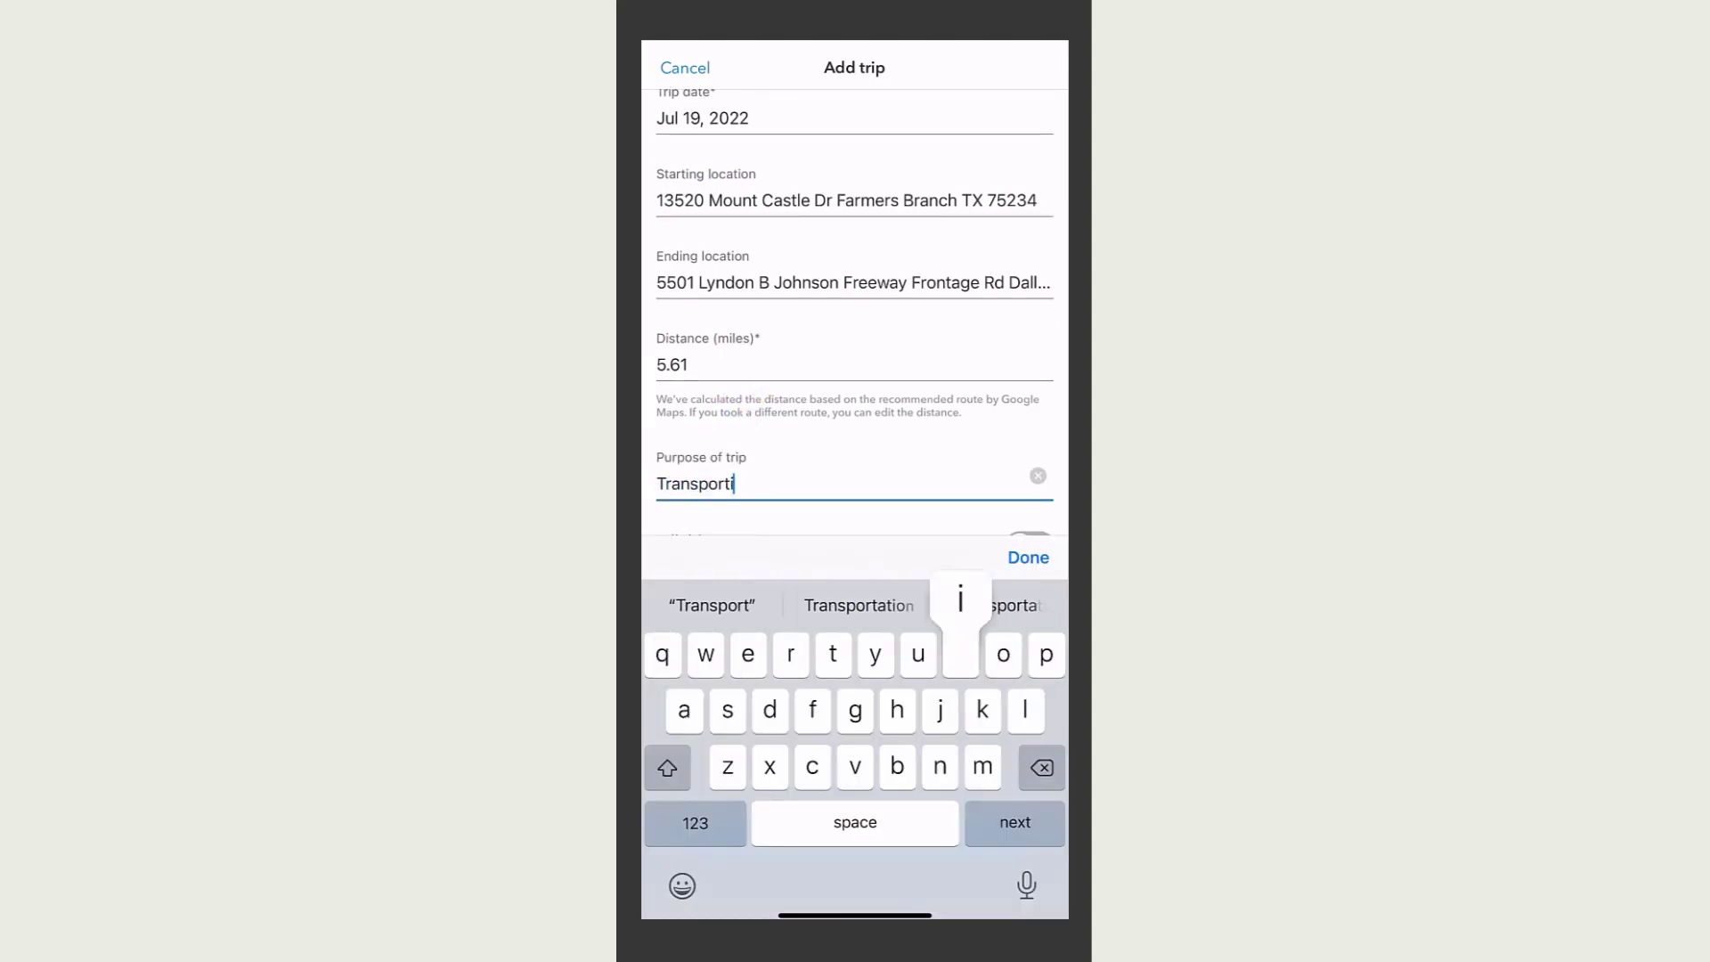
{"action": "type", "text": "ng materials to a"}
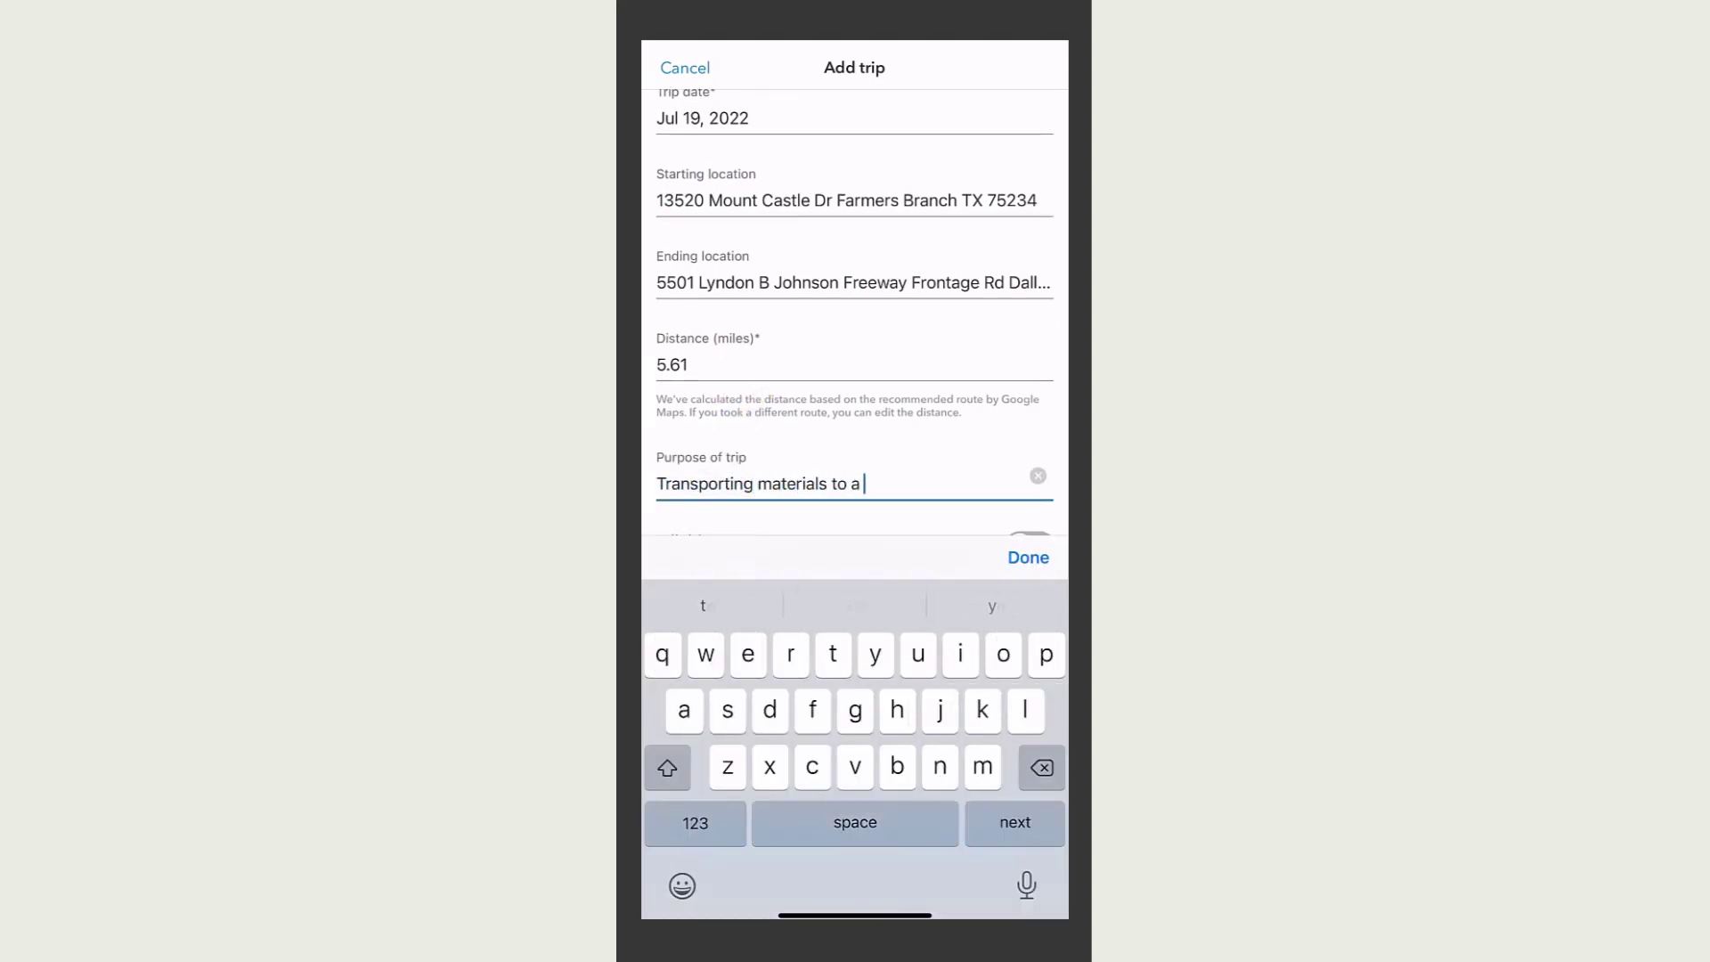
{"action": "type", "text": " job site"}
{"action": "left_click", "coordinate": [1023, 561]}
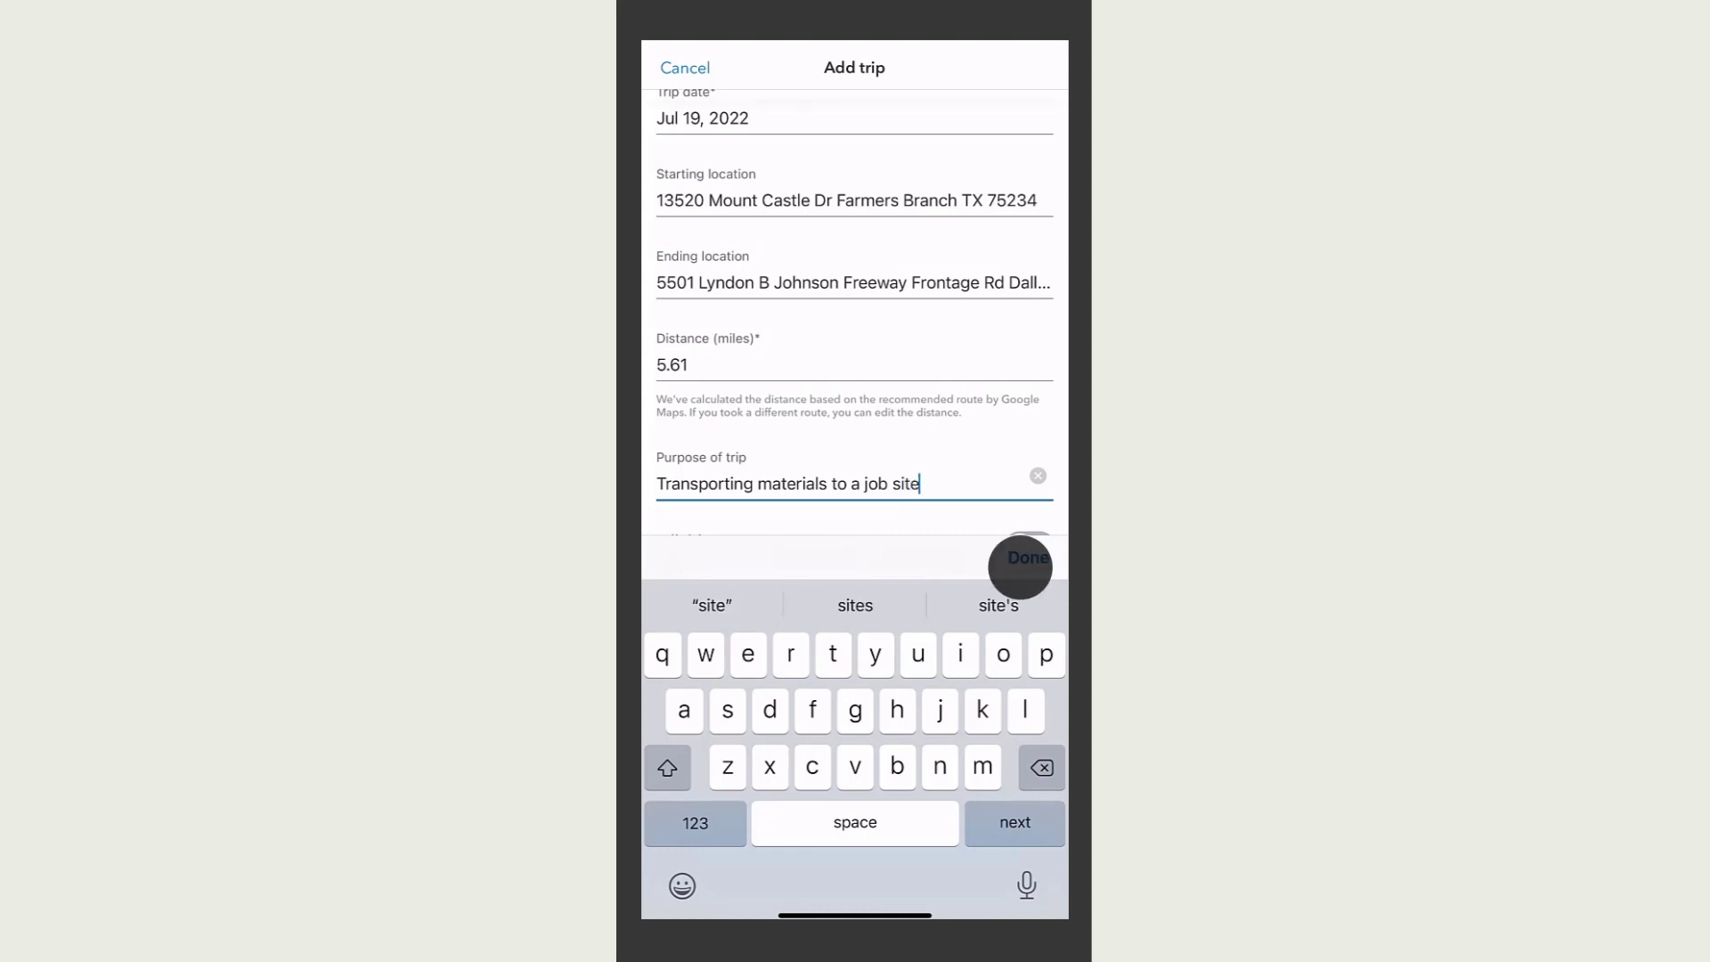
{"action": "left_click", "coordinate": [1029, 573]}
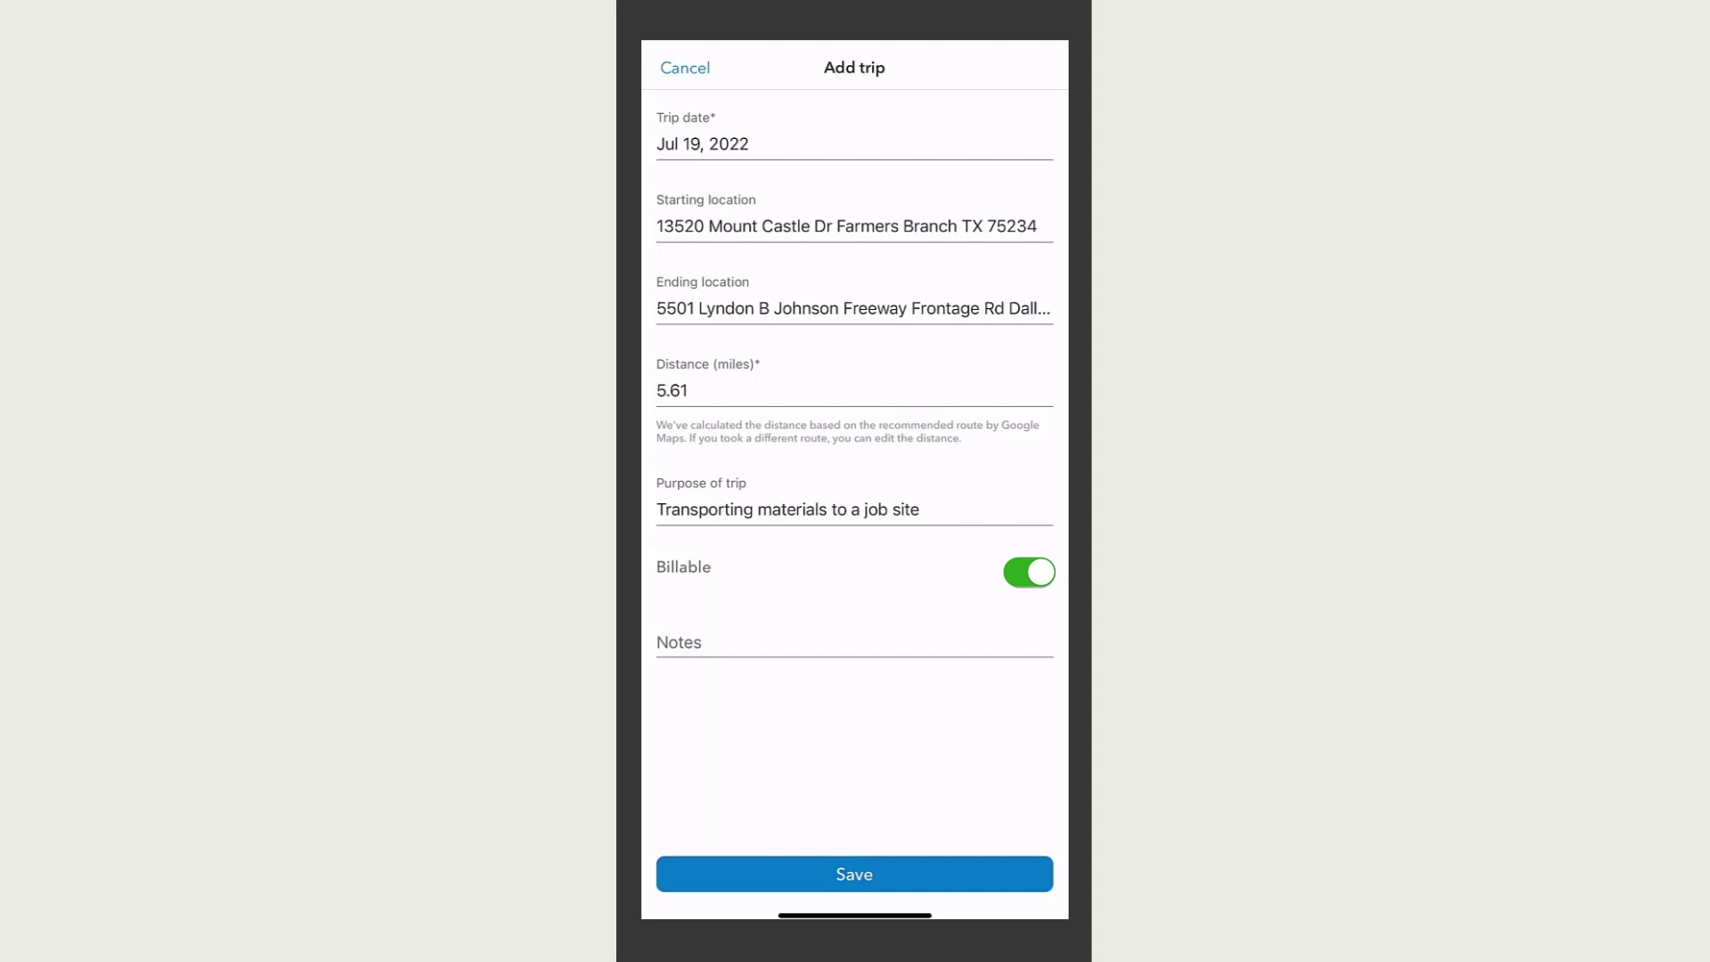
{"action": "left_click", "coordinate": [710, 646]}
{"action": "type", "text": "Used the "}
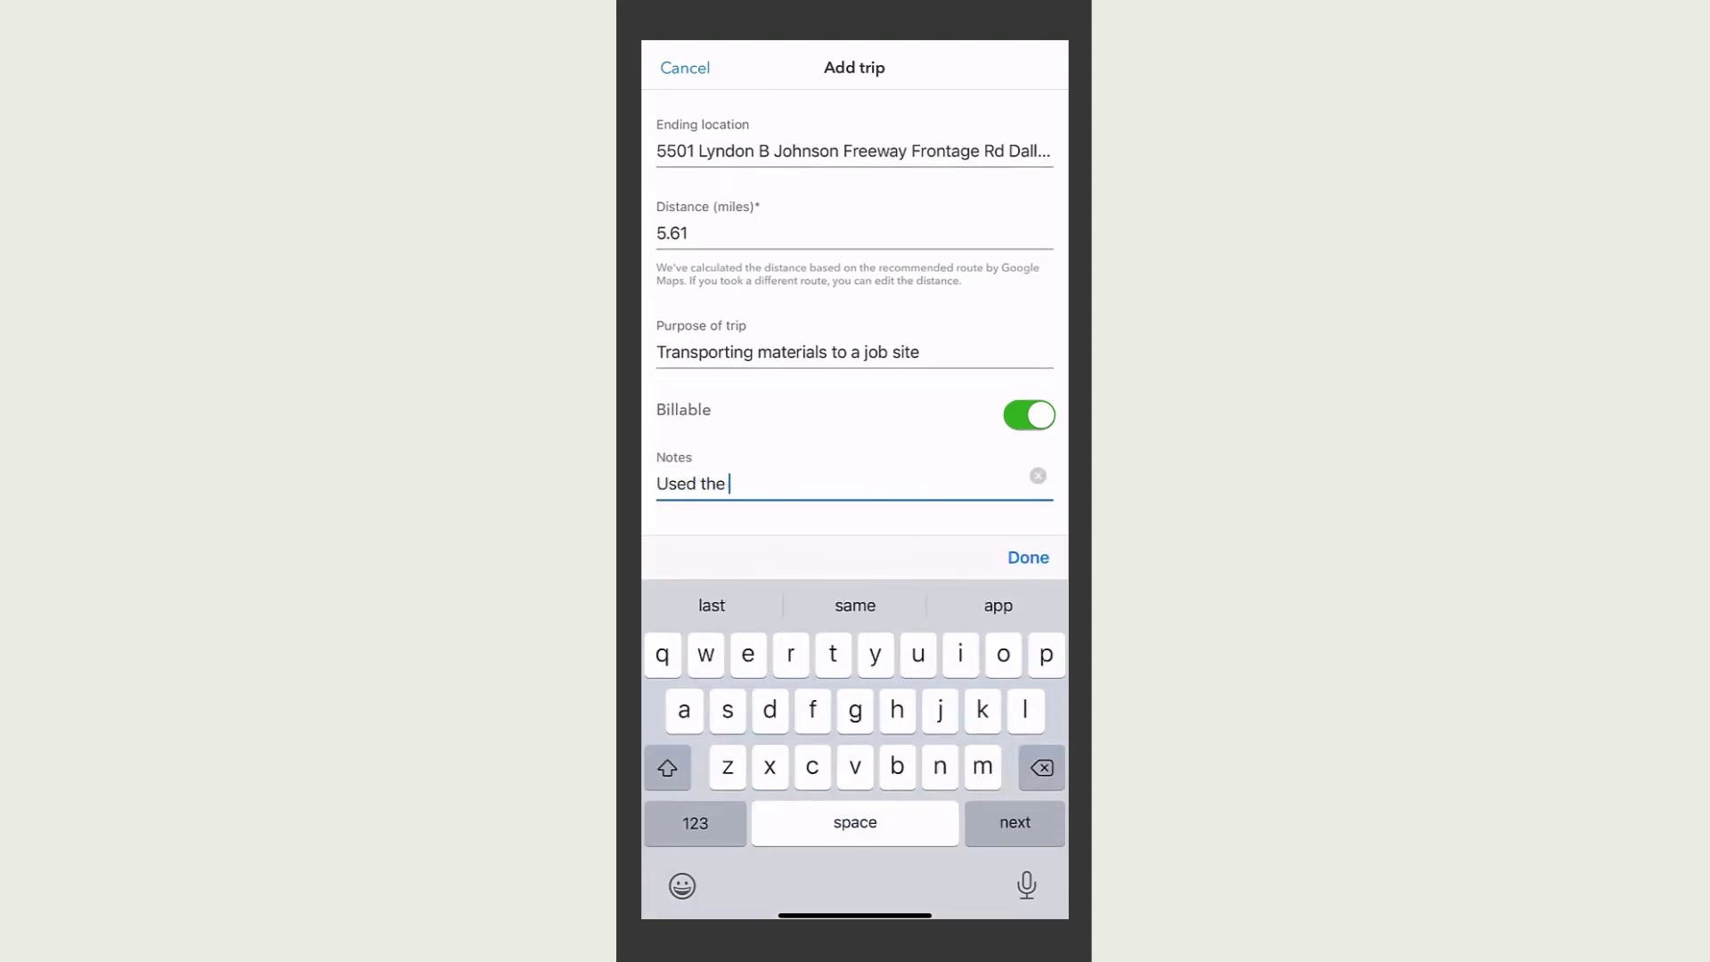
{"action": "type", "text": "grey Ford tru"}
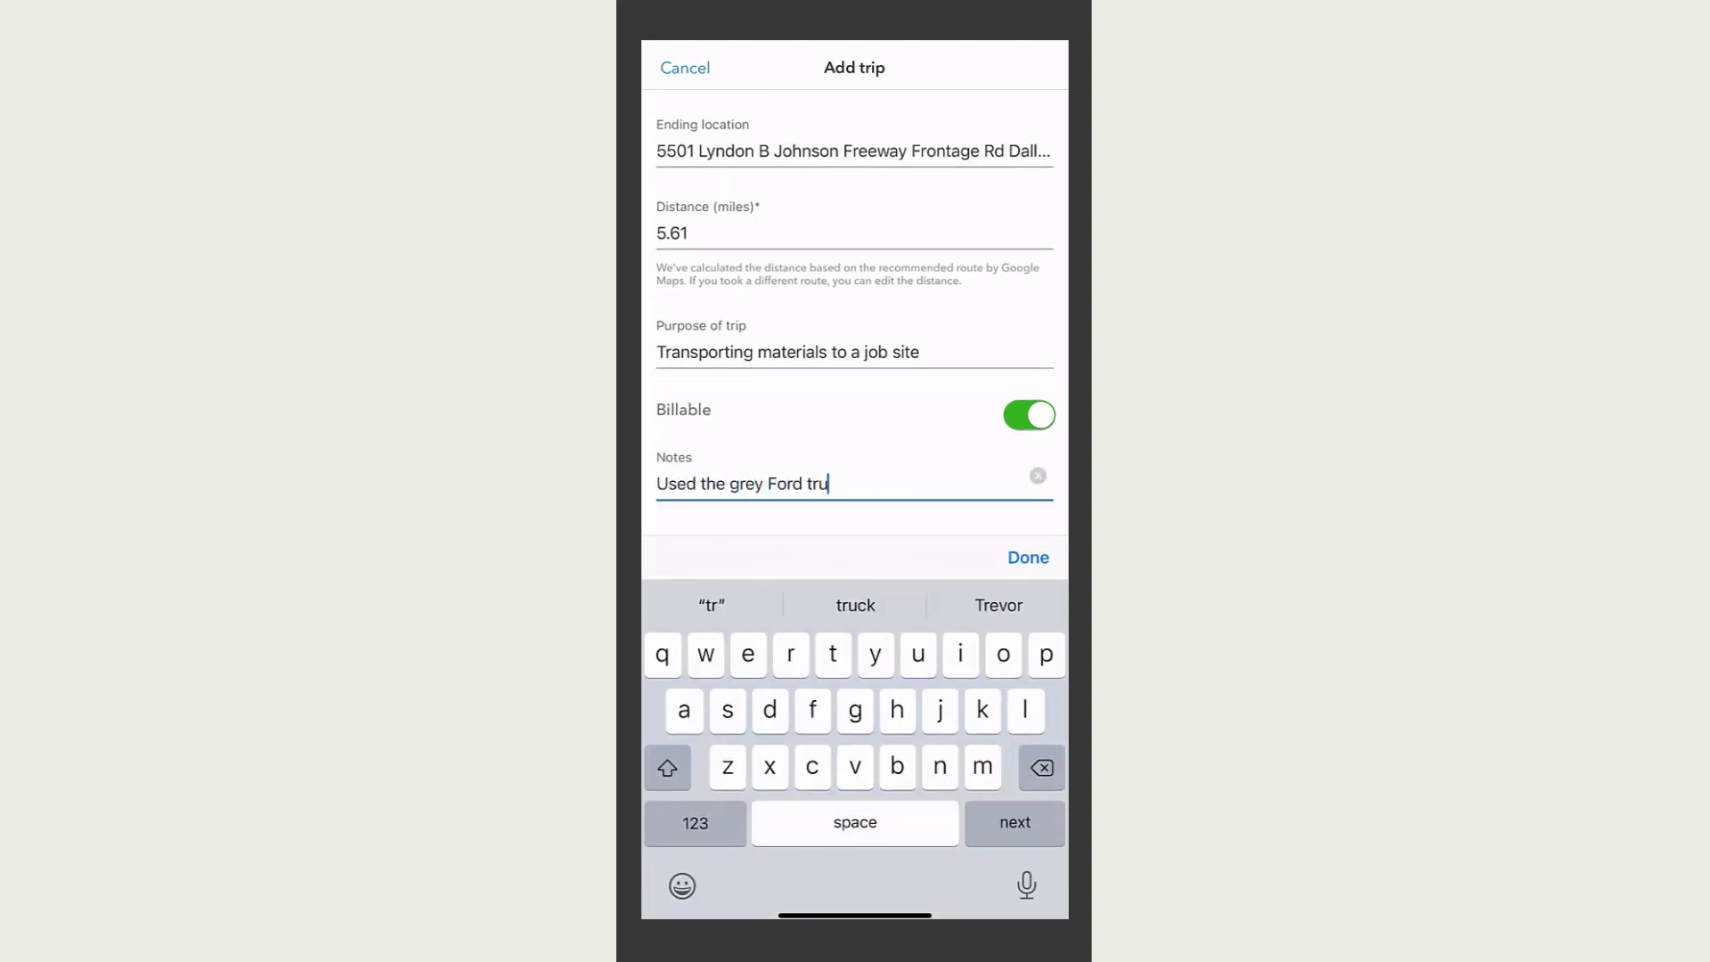
{"action": "type", "text": "ck"}
{"action": "left_click", "coordinate": [1028, 558]}
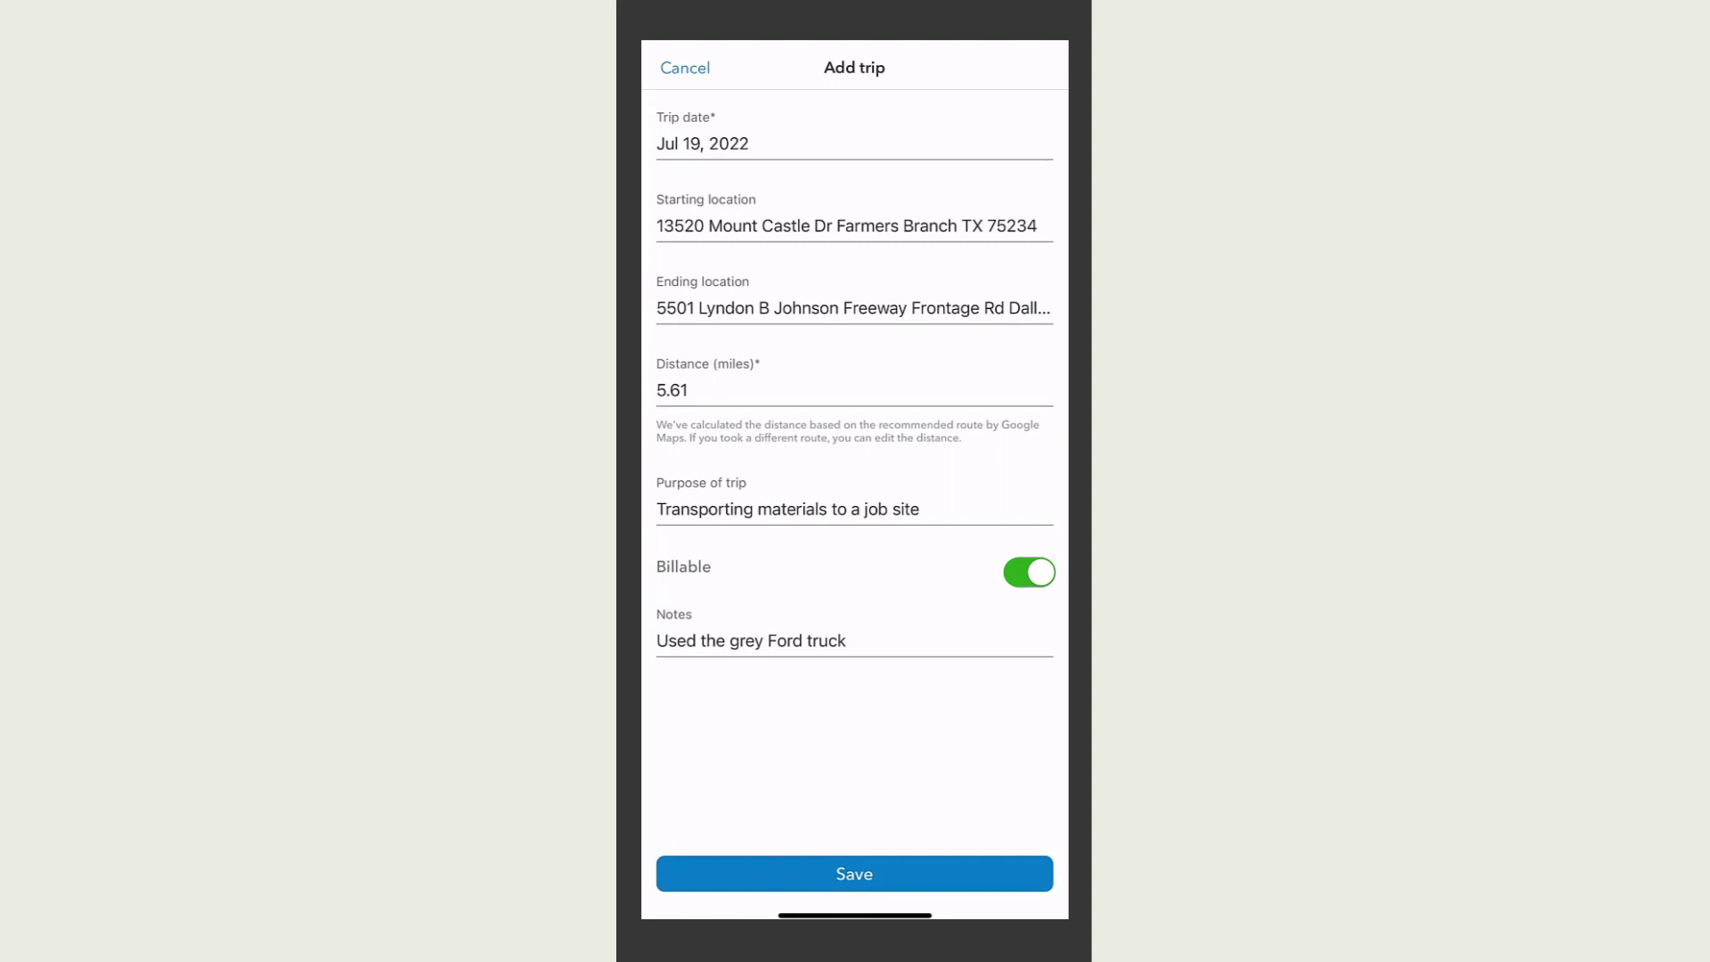
Save the 5.61-mile trip and dismiss the confirmation
{"action": "left_click", "coordinate": [854, 874]}
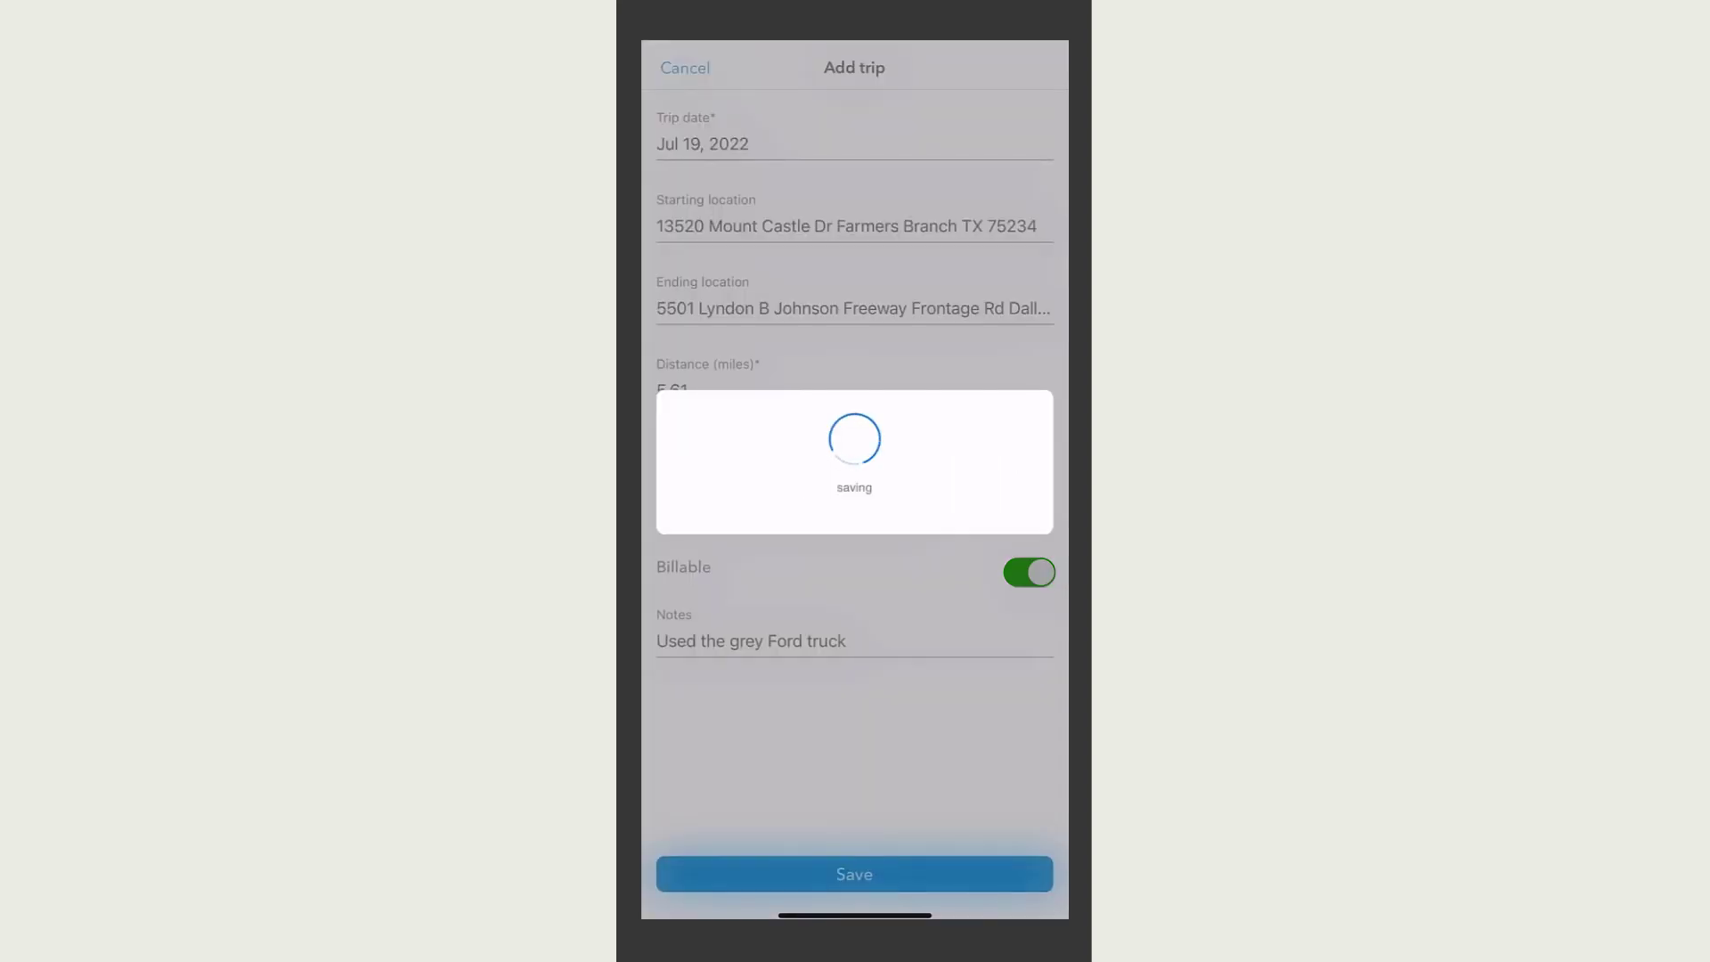
{"action": "left_click", "coordinate": [839, 543]}
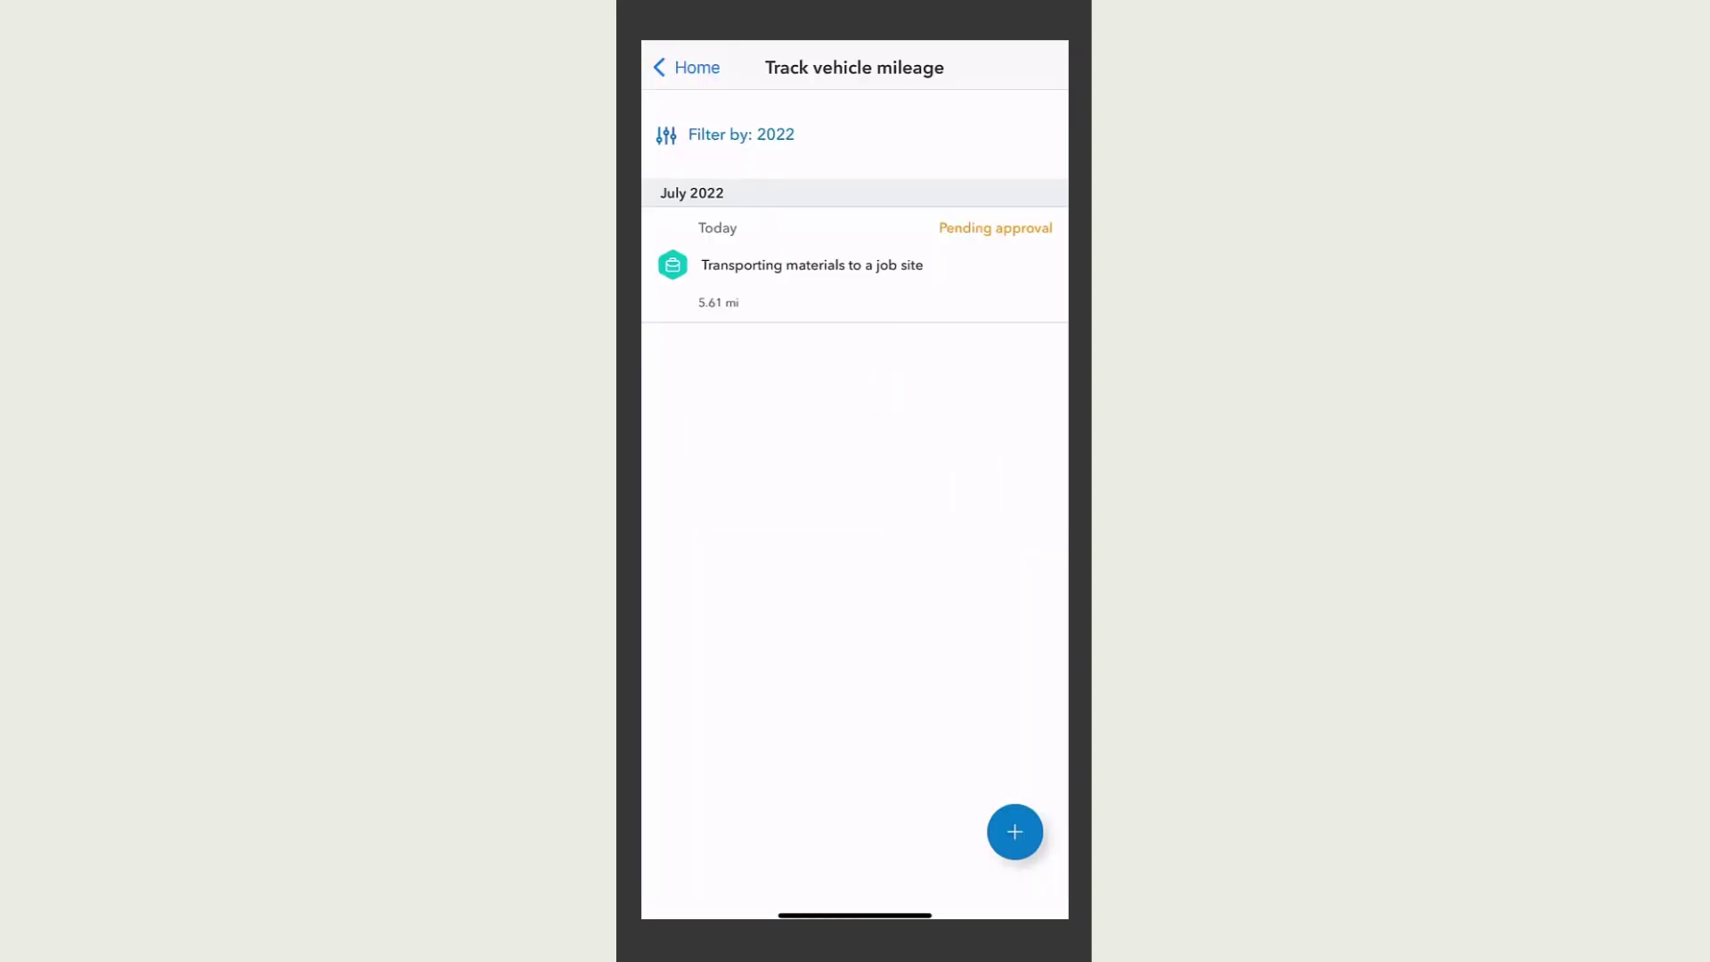
{"action": "left_click", "coordinate": [905, 222]}
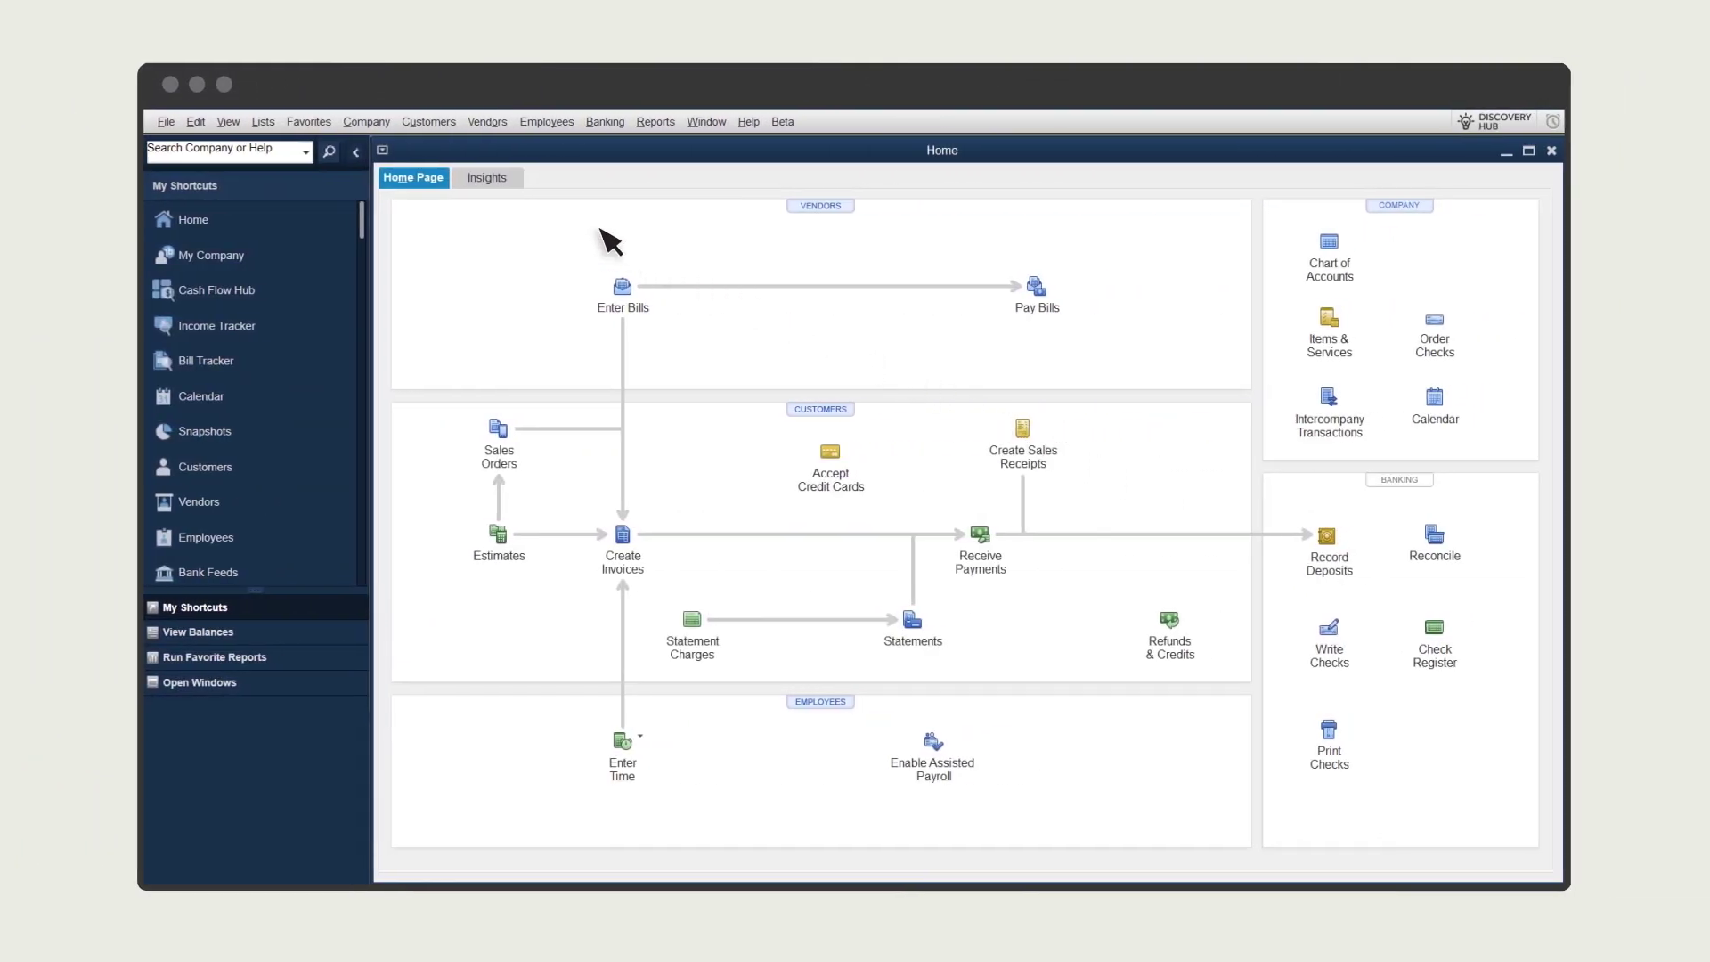
Open Company > Track Vehicle Mileage and get started to see the pending trip
{"action": "left_click", "coordinate": [367, 122]}
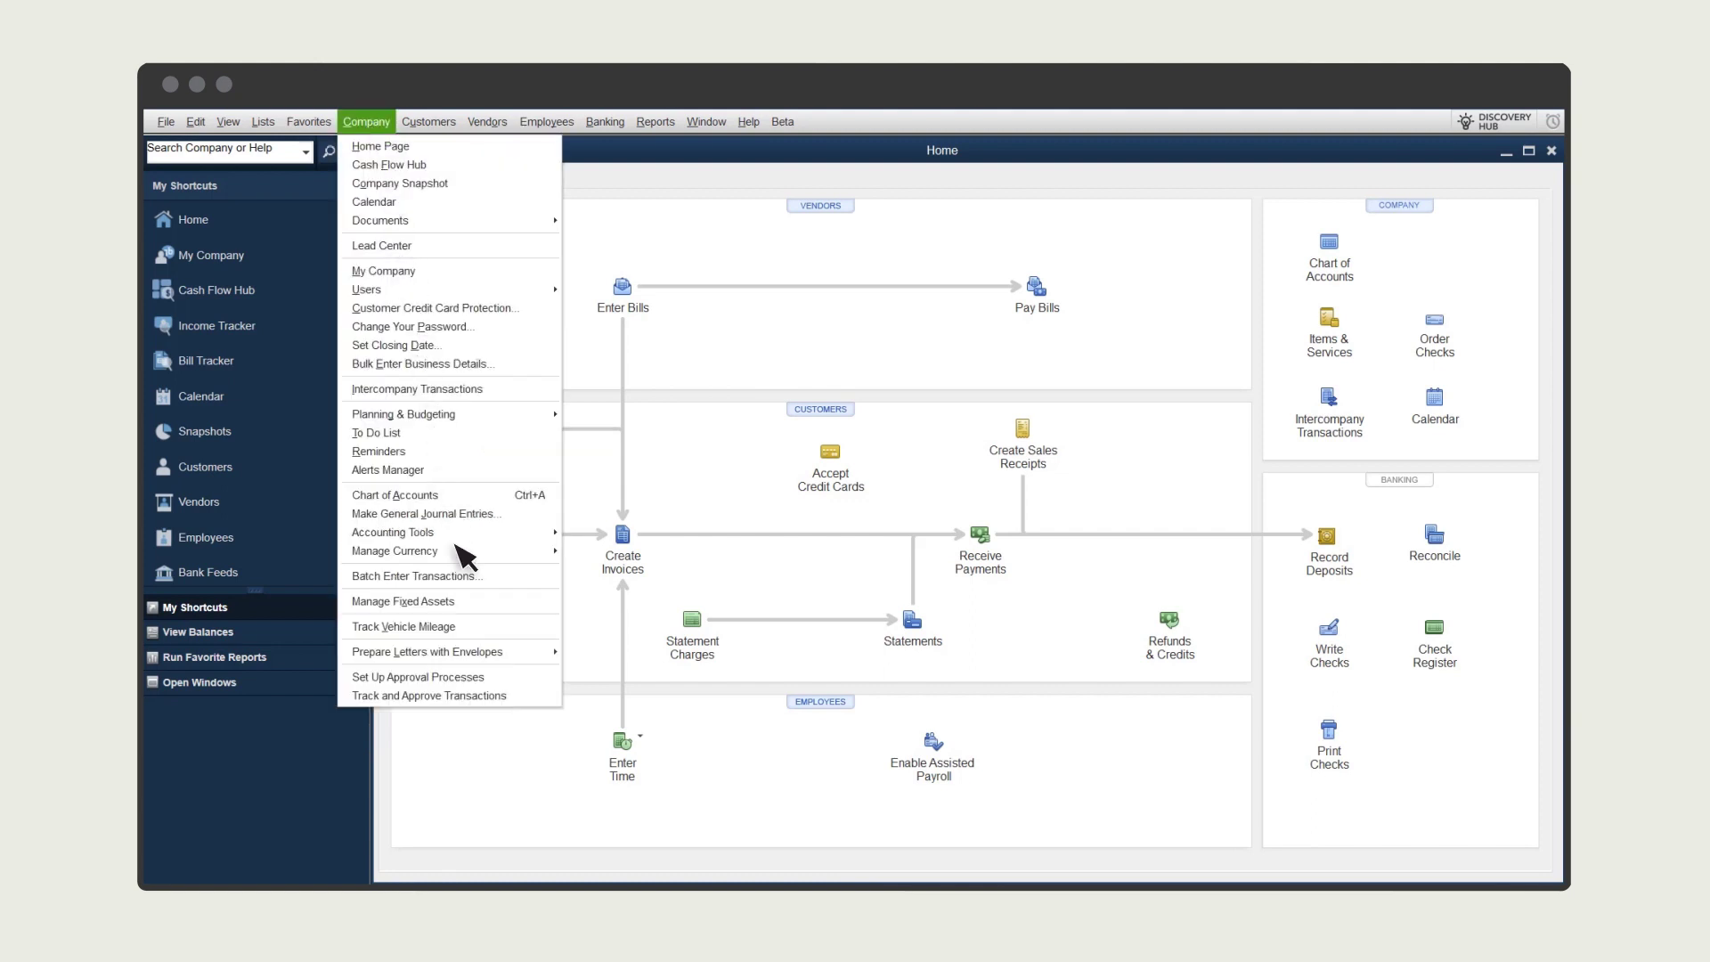
{"action": "left_click", "coordinate": [476, 628]}
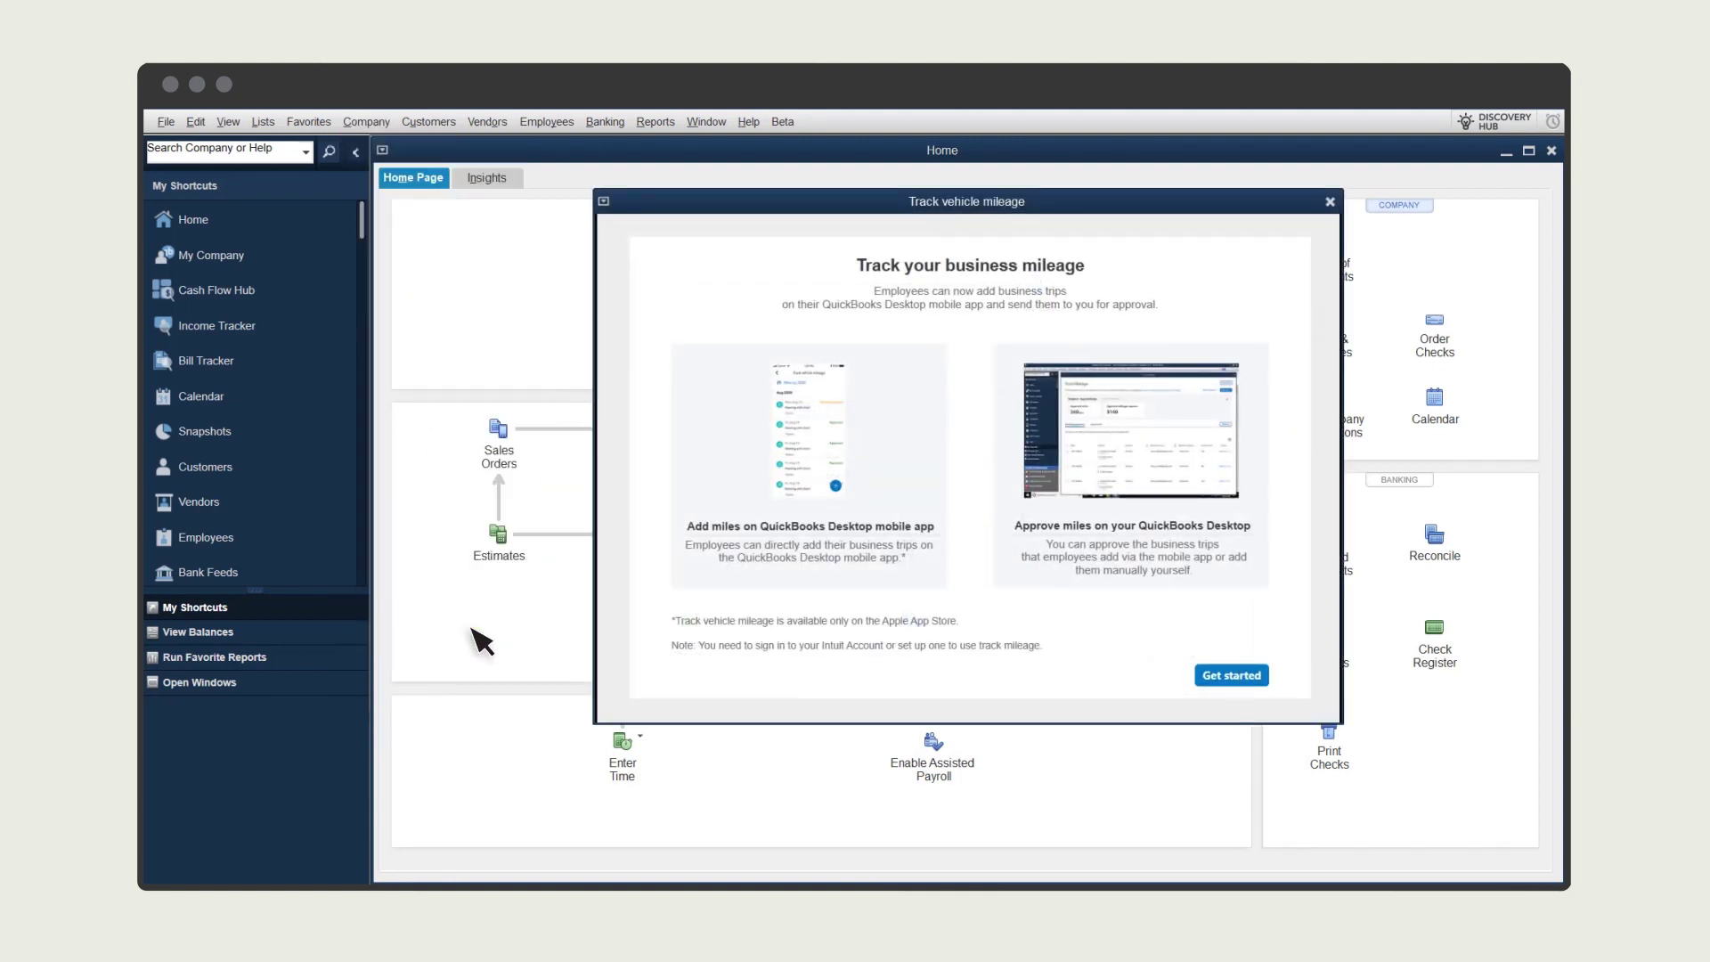
{"action": "left_click", "coordinate": [1230, 675]}
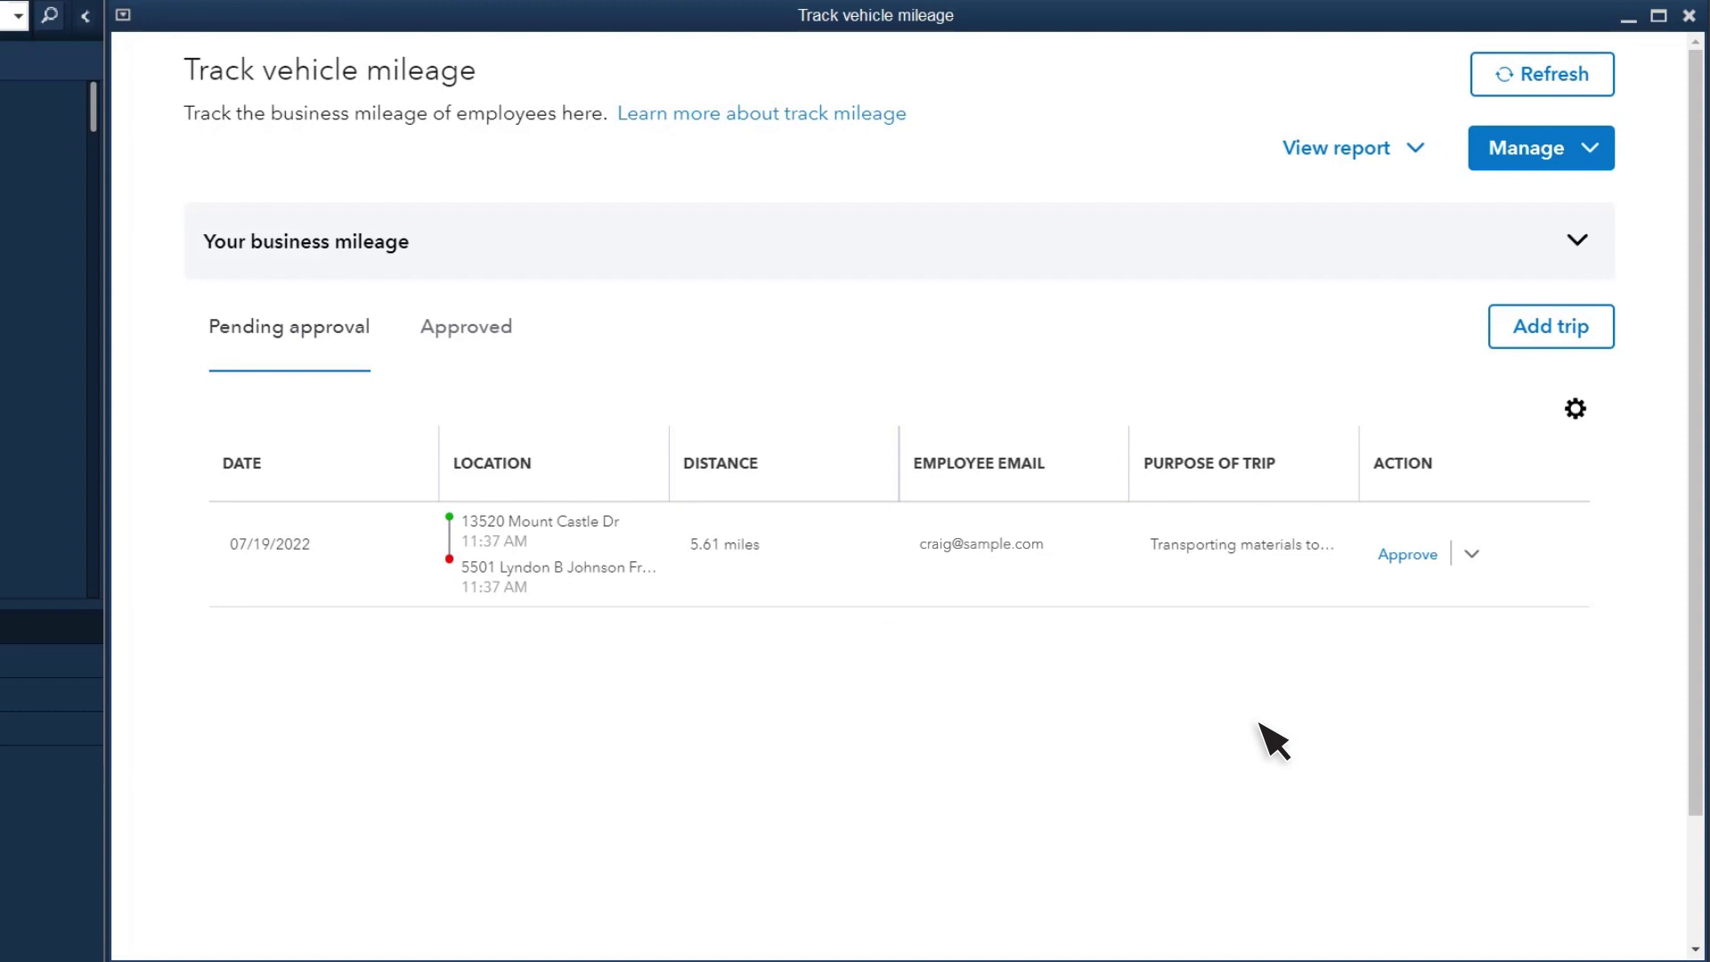
Add a vehicle named Grey Ford Truck, described as Grey Ford 2020 F-150
{"action": "left_click", "coordinate": [1592, 155]}
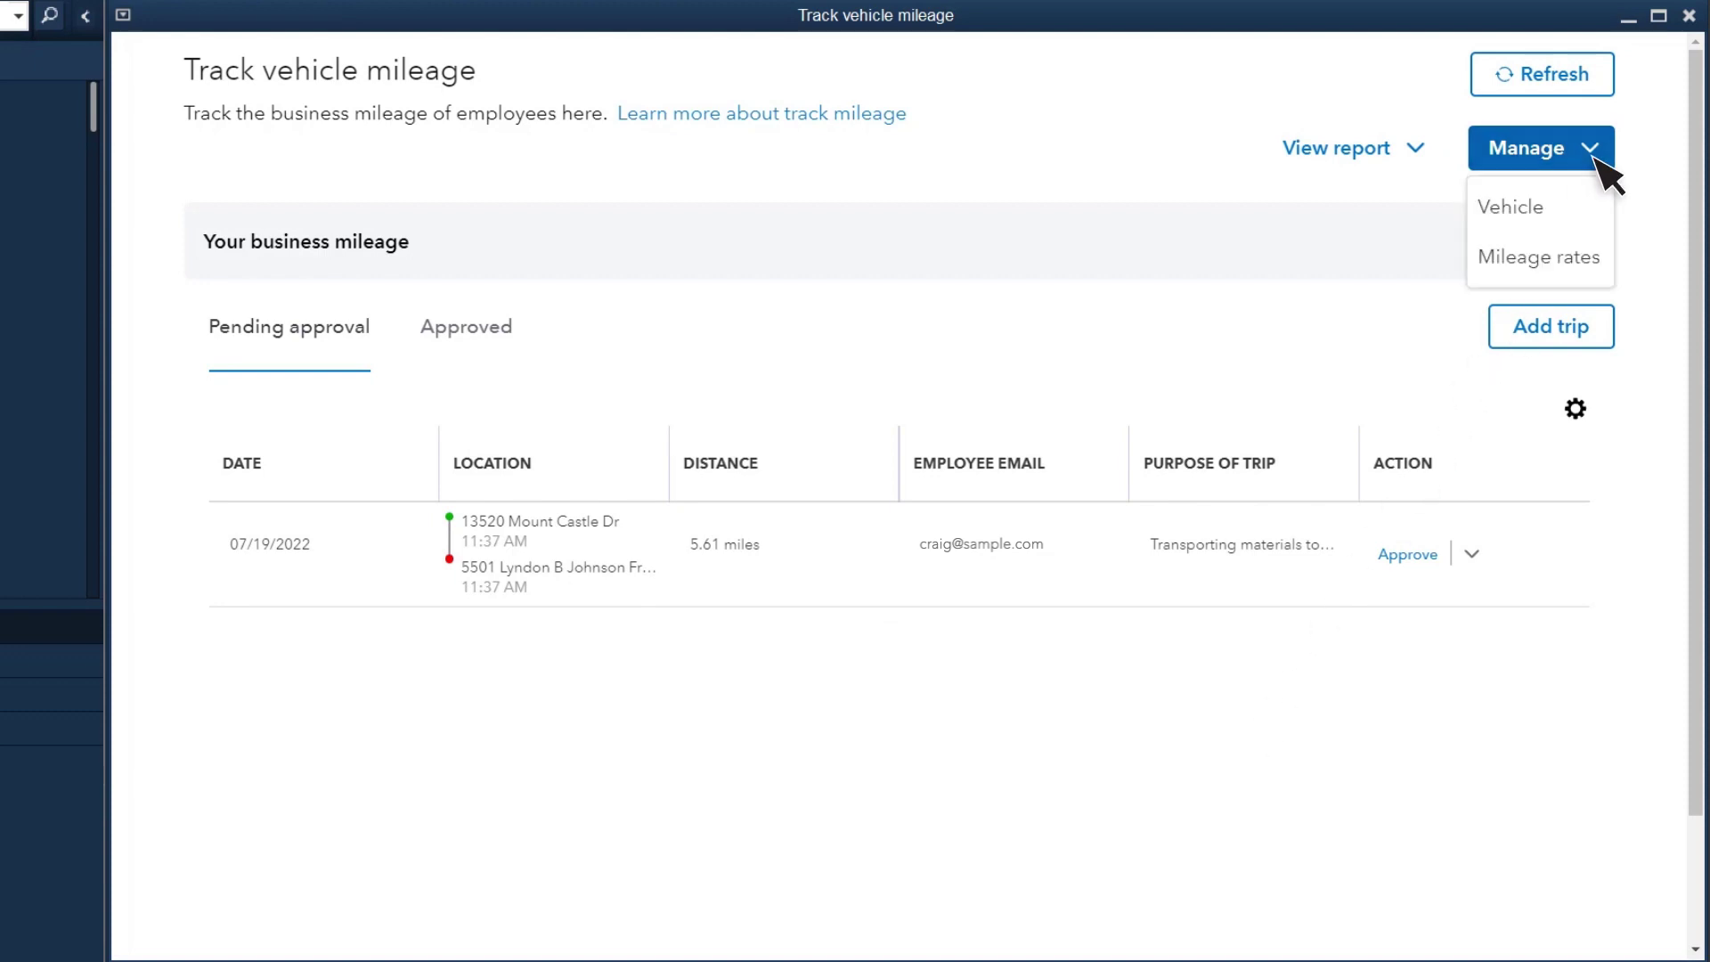
{"action": "left_click", "coordinate": [1549, 211]}
{"action": "left_click", "coordinate": [374, 703]}
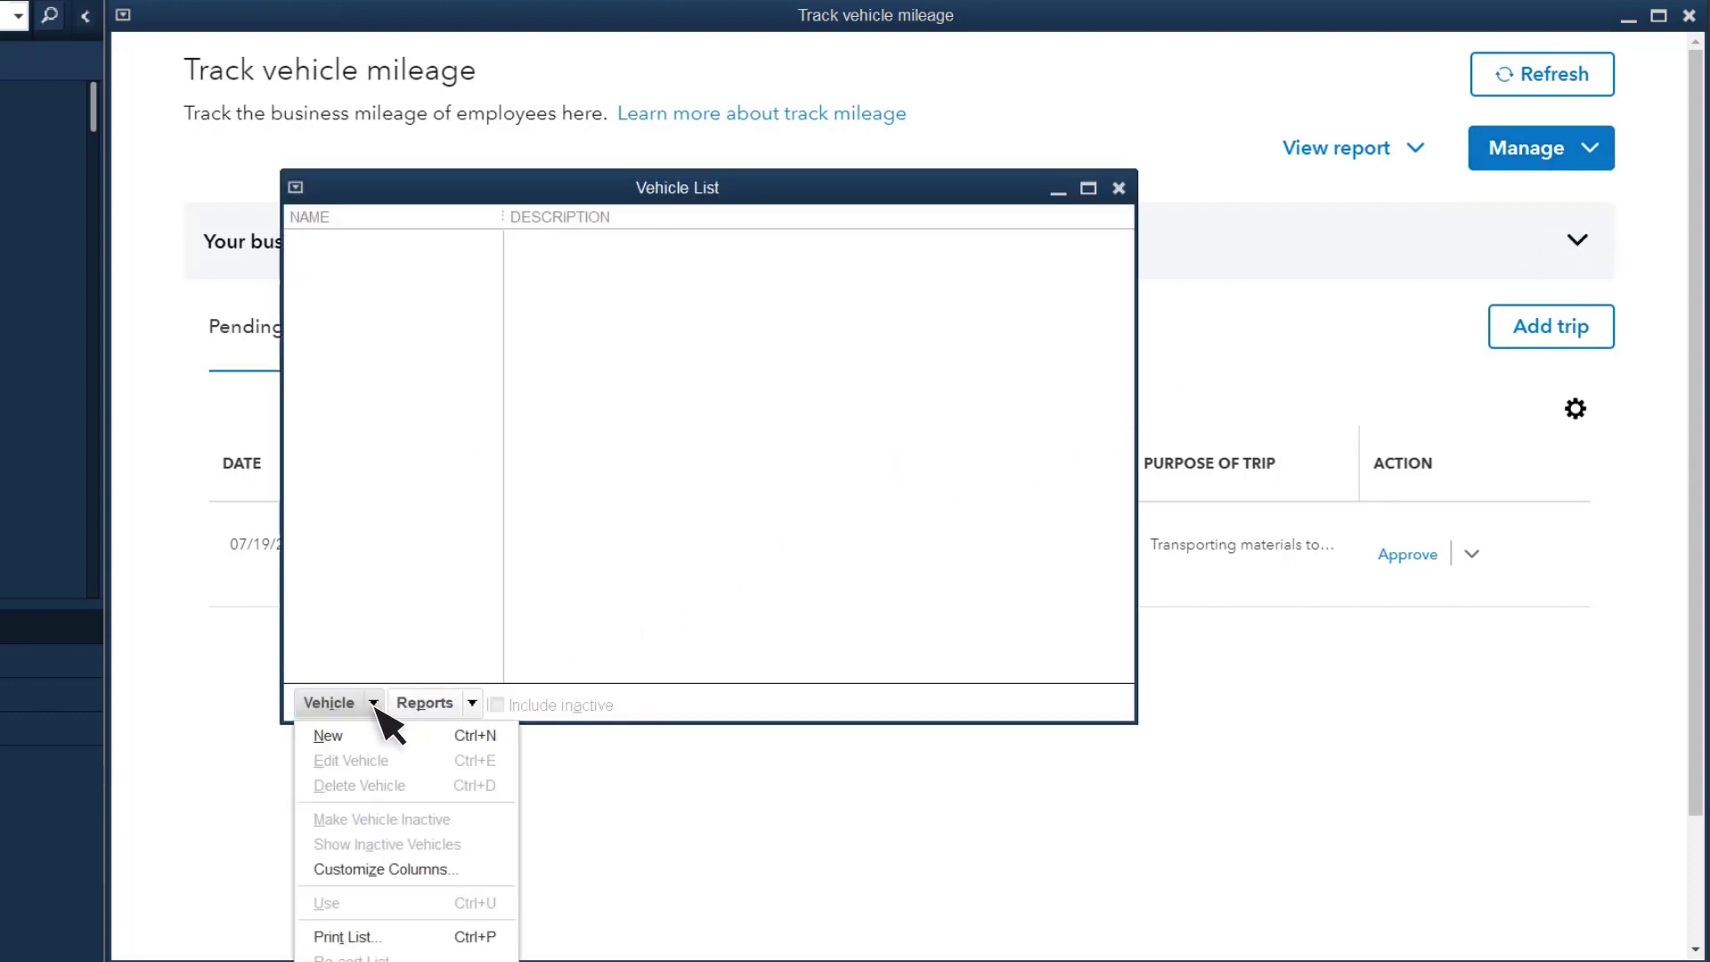
{"action": "left_click", "coordinate": [364, 757]}
{"action": "type", "text": "Grey Ford Truck"}
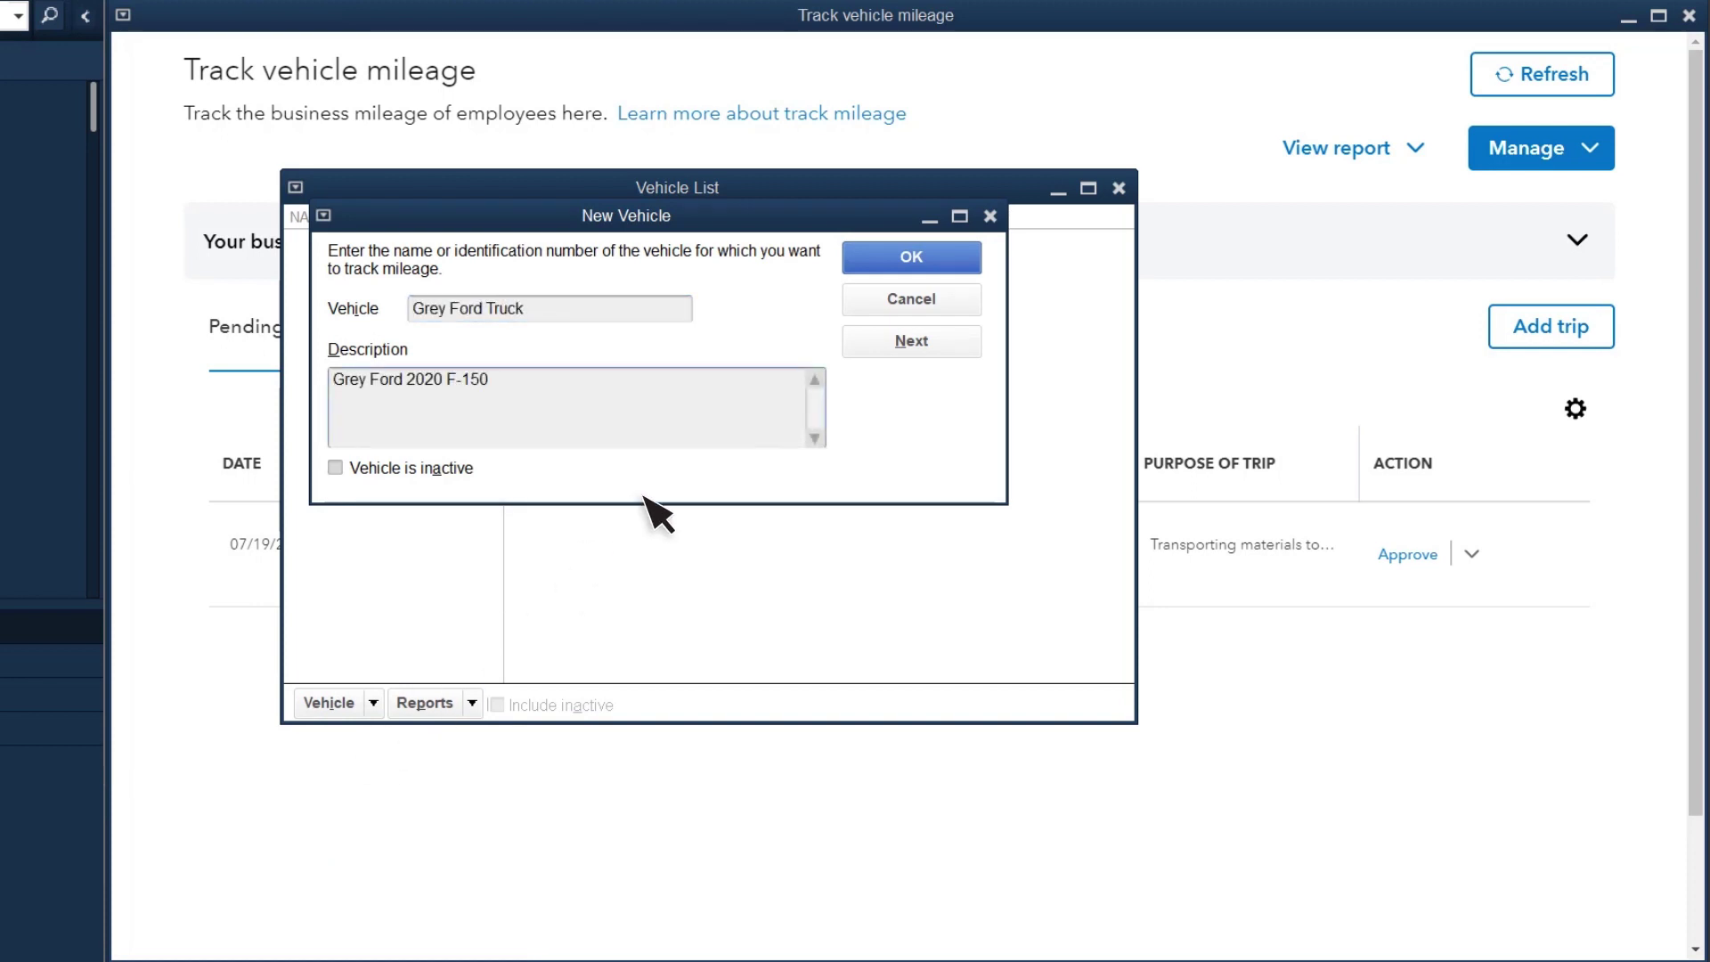
{"action": "left_click", "coordinate": [914, 261]}
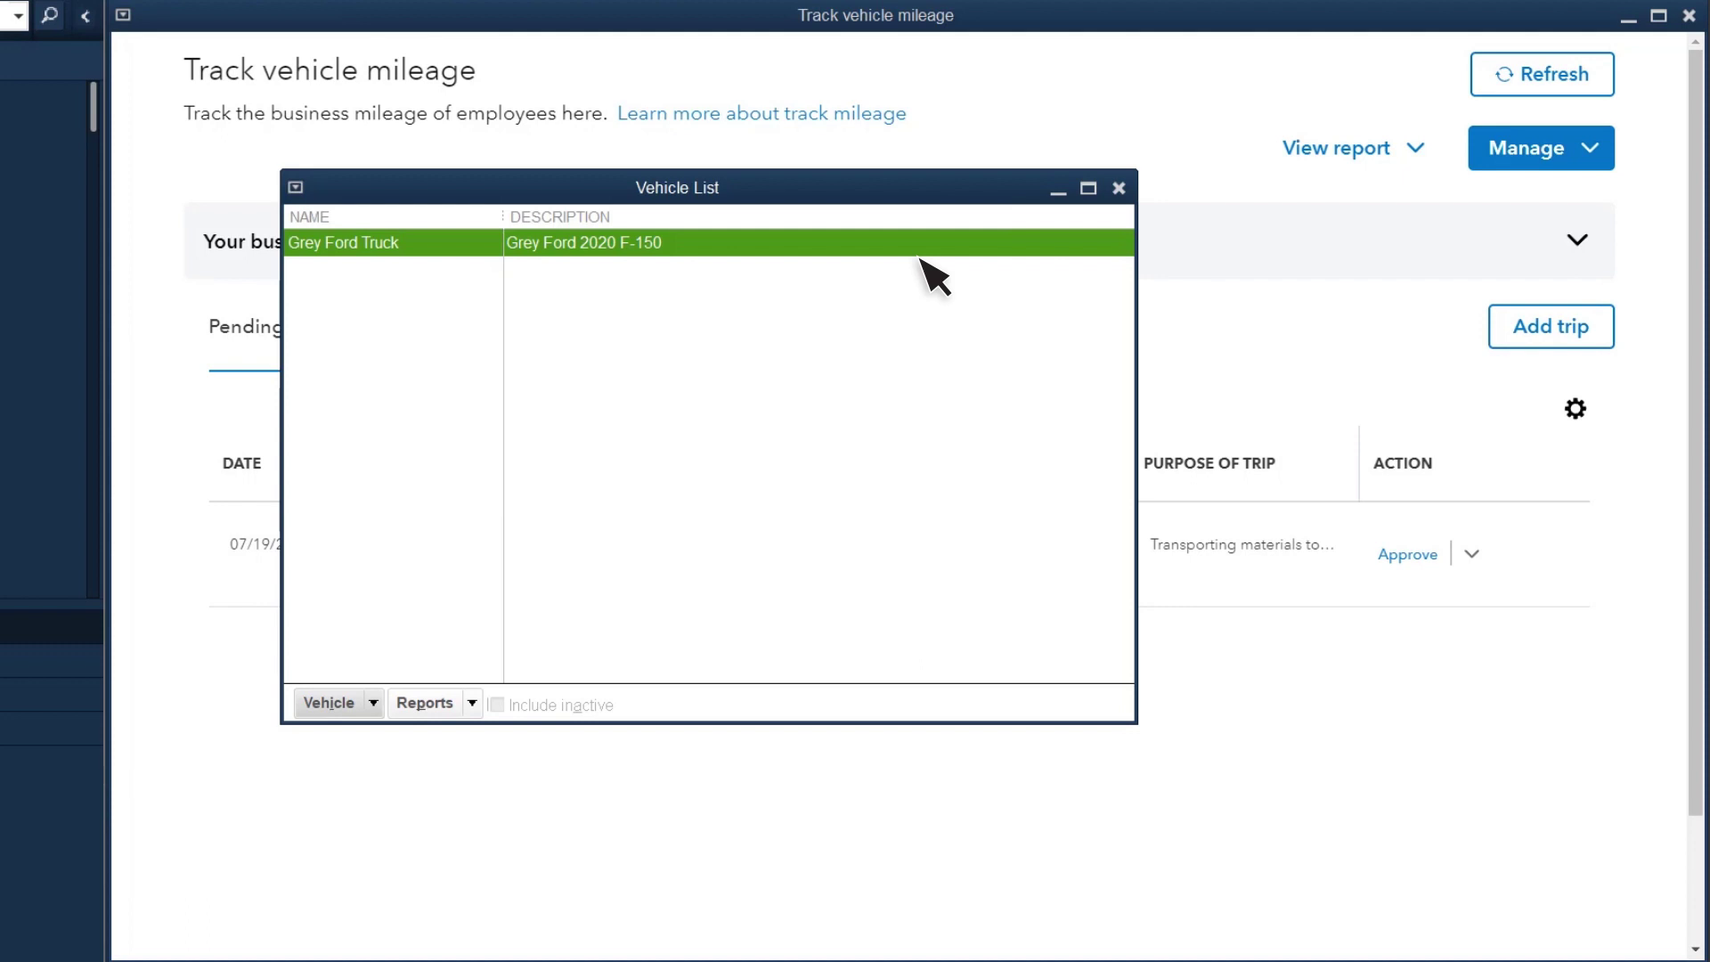
{"action": "left_click", "coordinate": [1118, 189]}
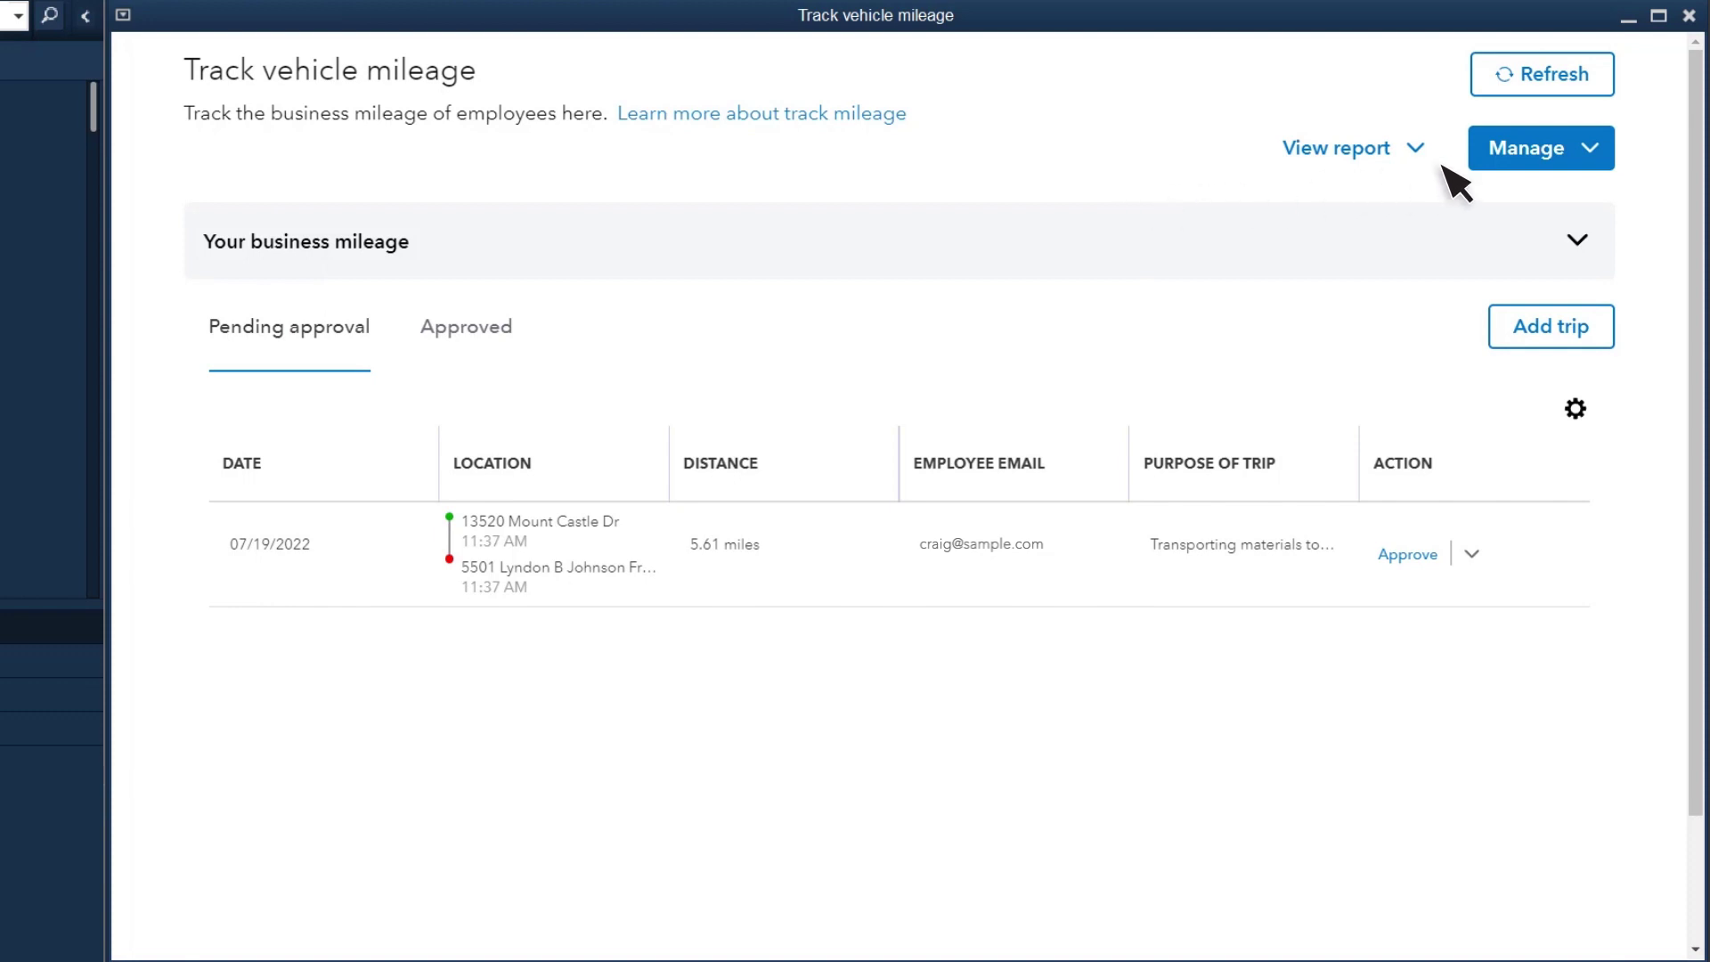
{"action": "left_click", "coordinate": [1600, 155]}
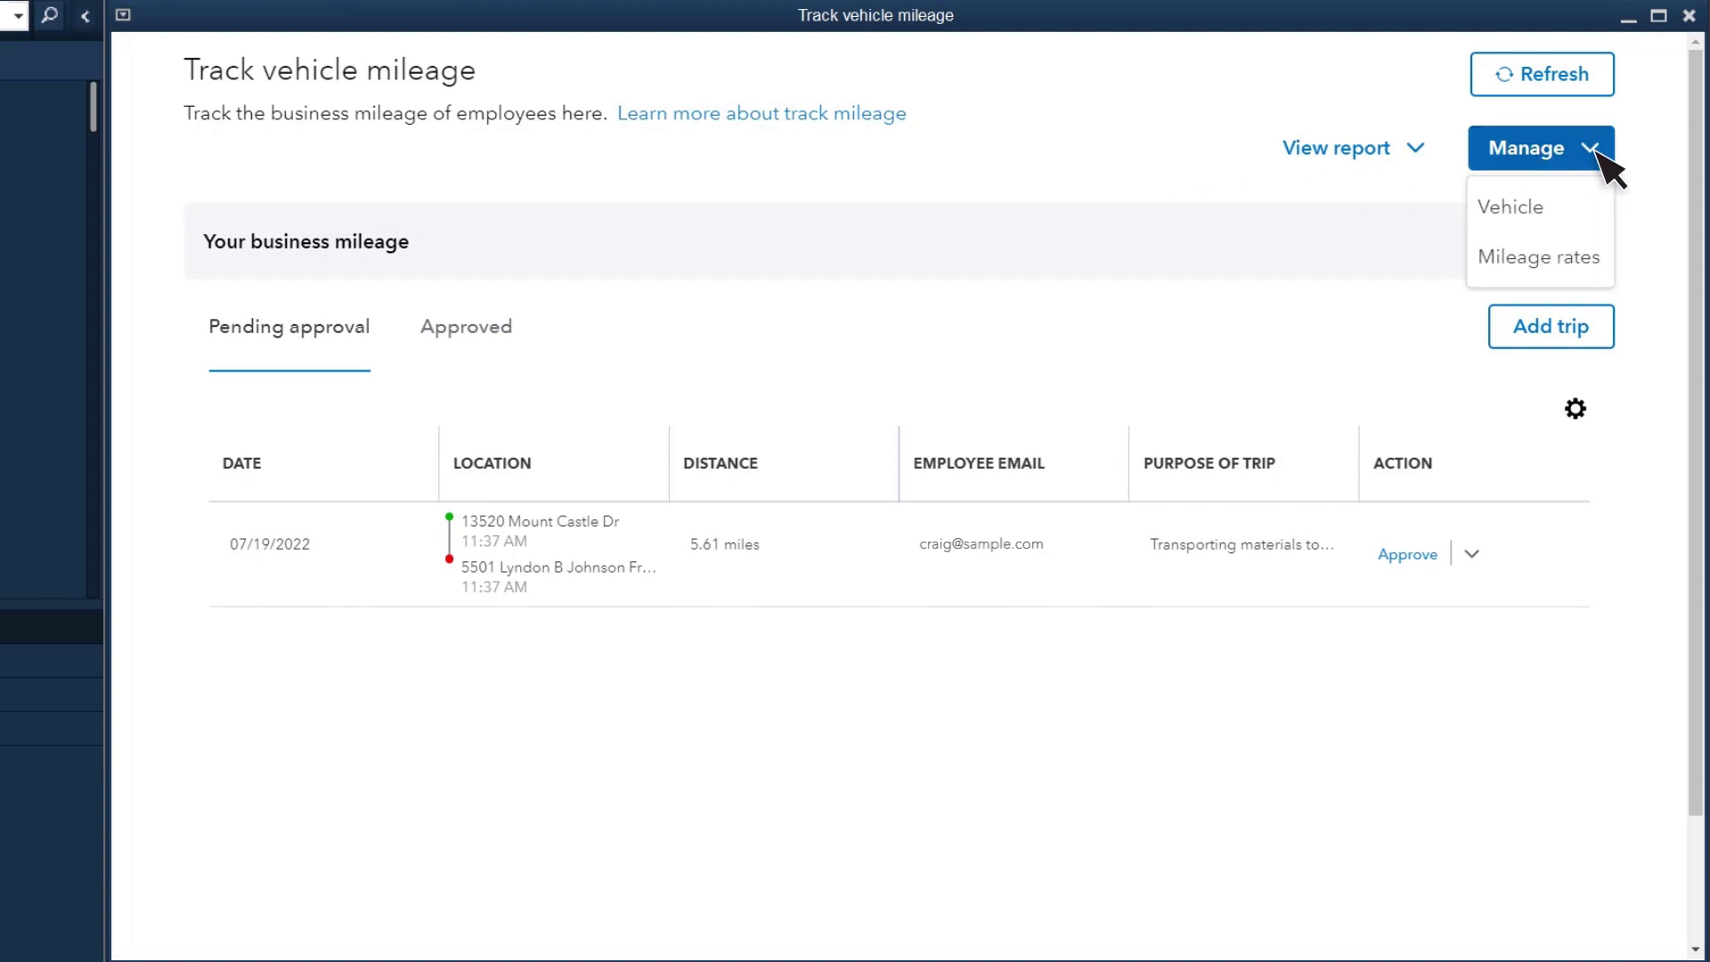
{"action": "left_click", "coordinate": [1574, 273]}
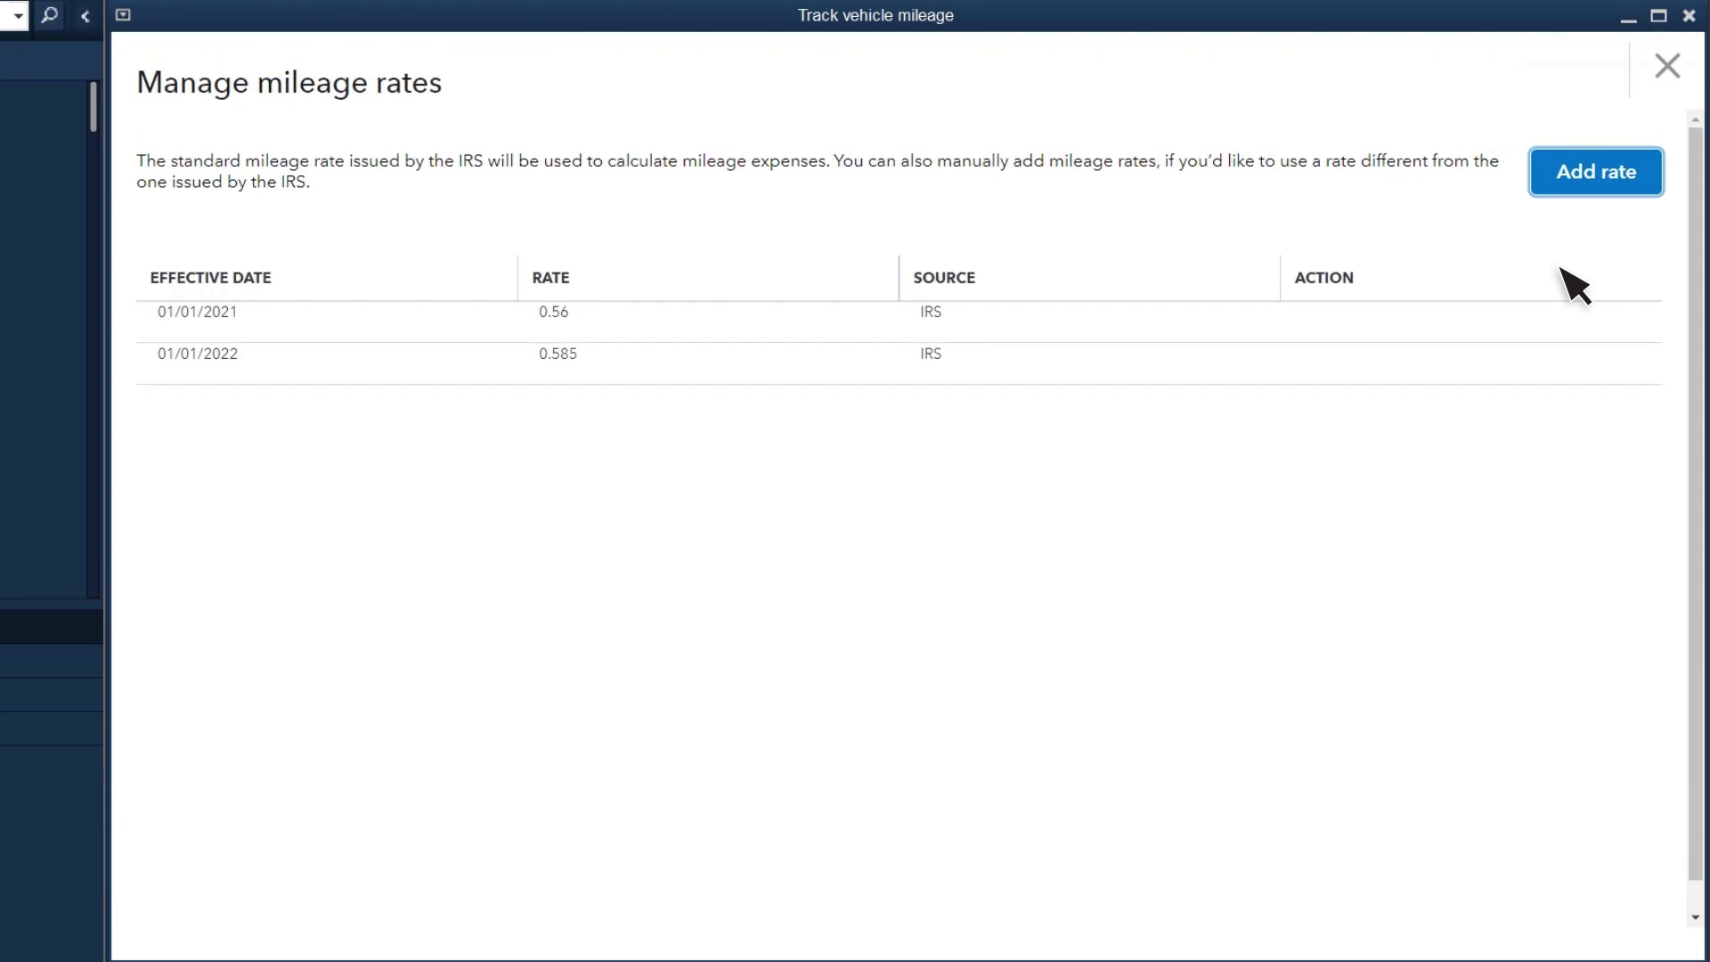
{"action": "left_click", "coordinate": [1667, 67]}
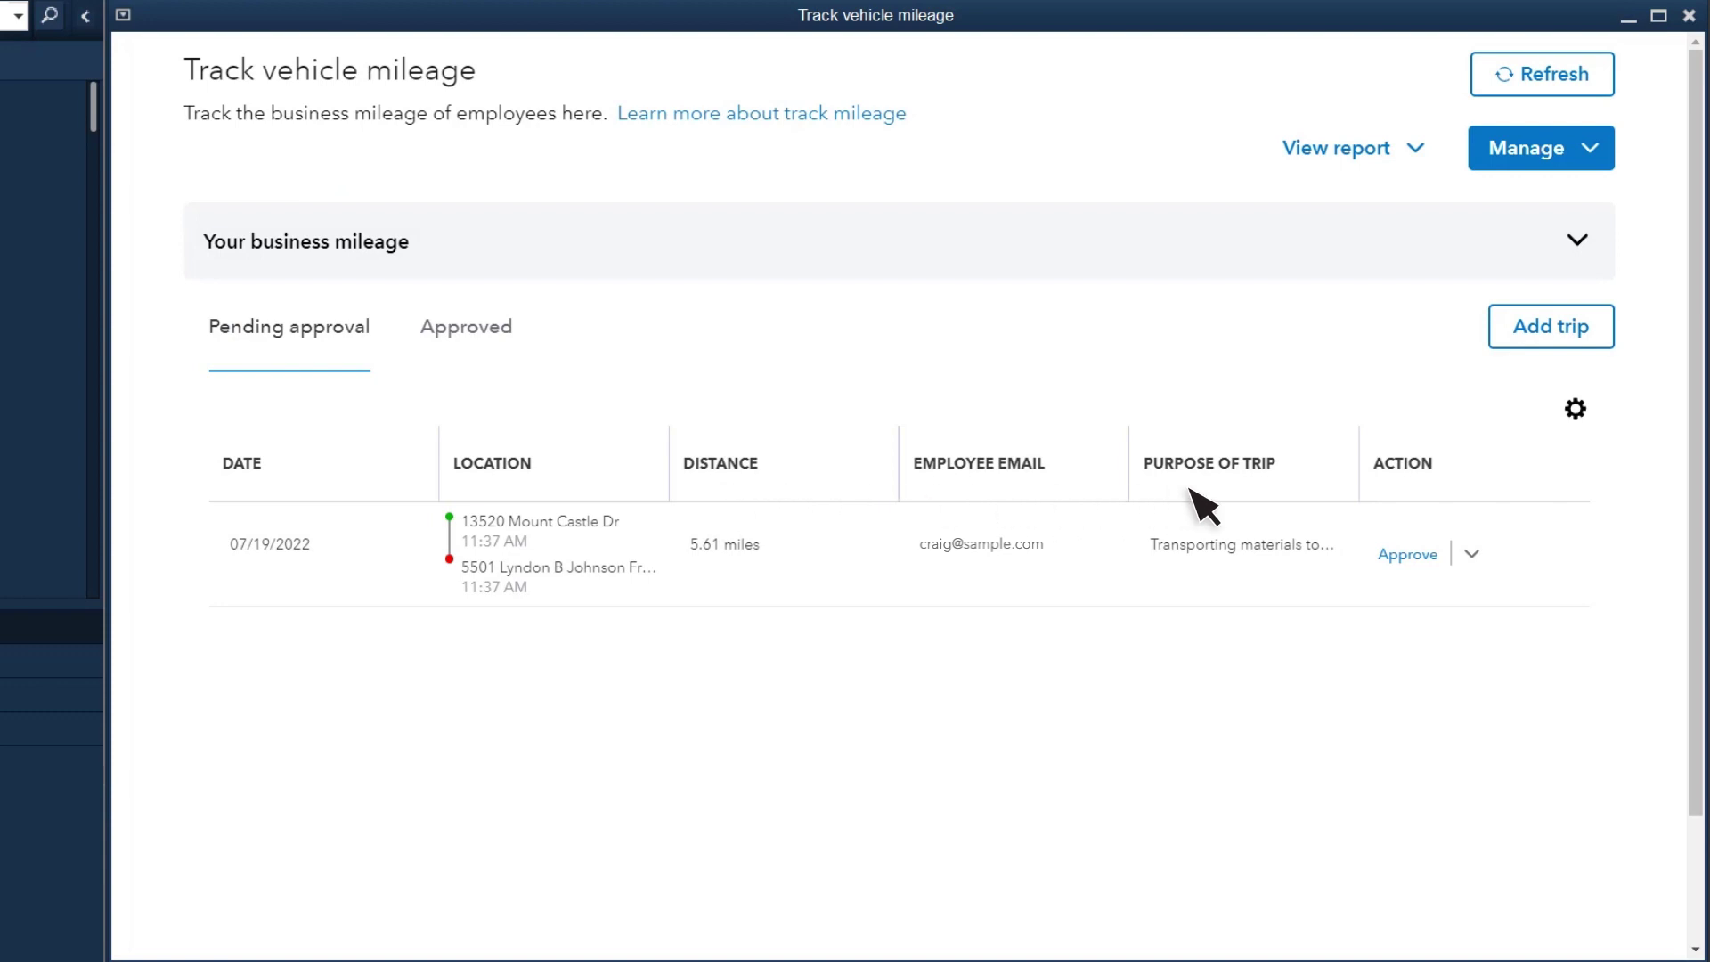
Approve the 07/19/2022 5.61-mile trip with Grey Ford Truck as its vehicle
{"action": "left_click", "coordinate": [1407, 554]}
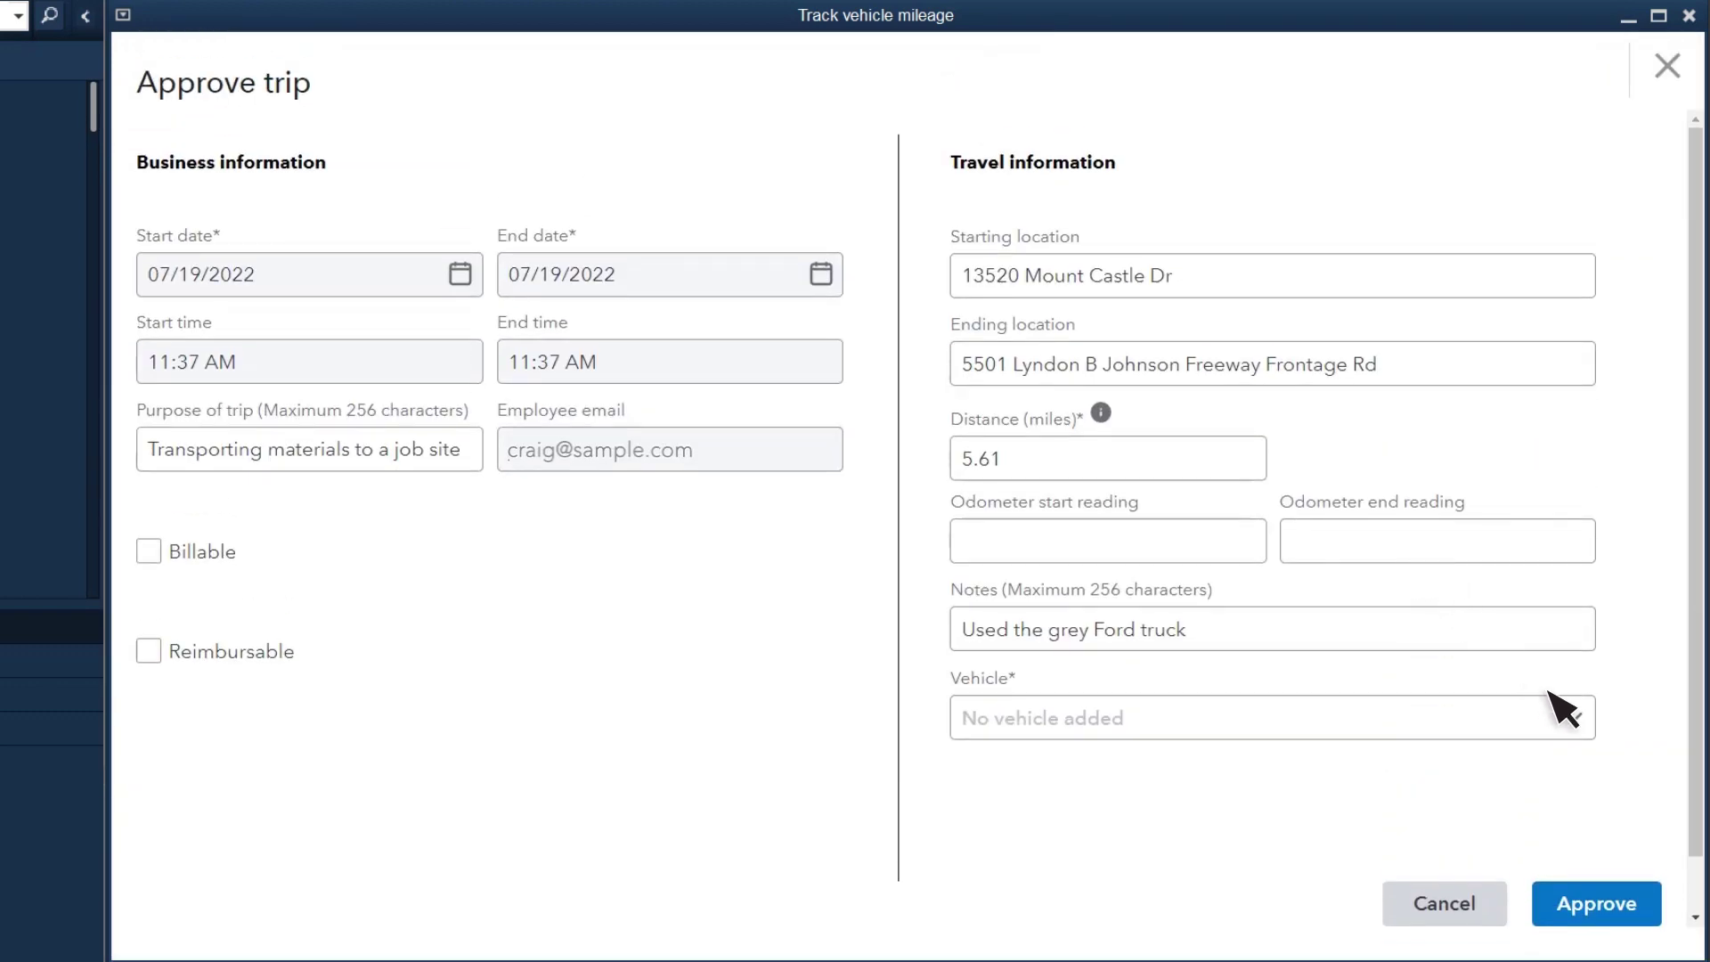
{"action": "left_click", "coordinate": [1573, 722]}
{"action": "left_click", "coordinate": [1203, 772]}
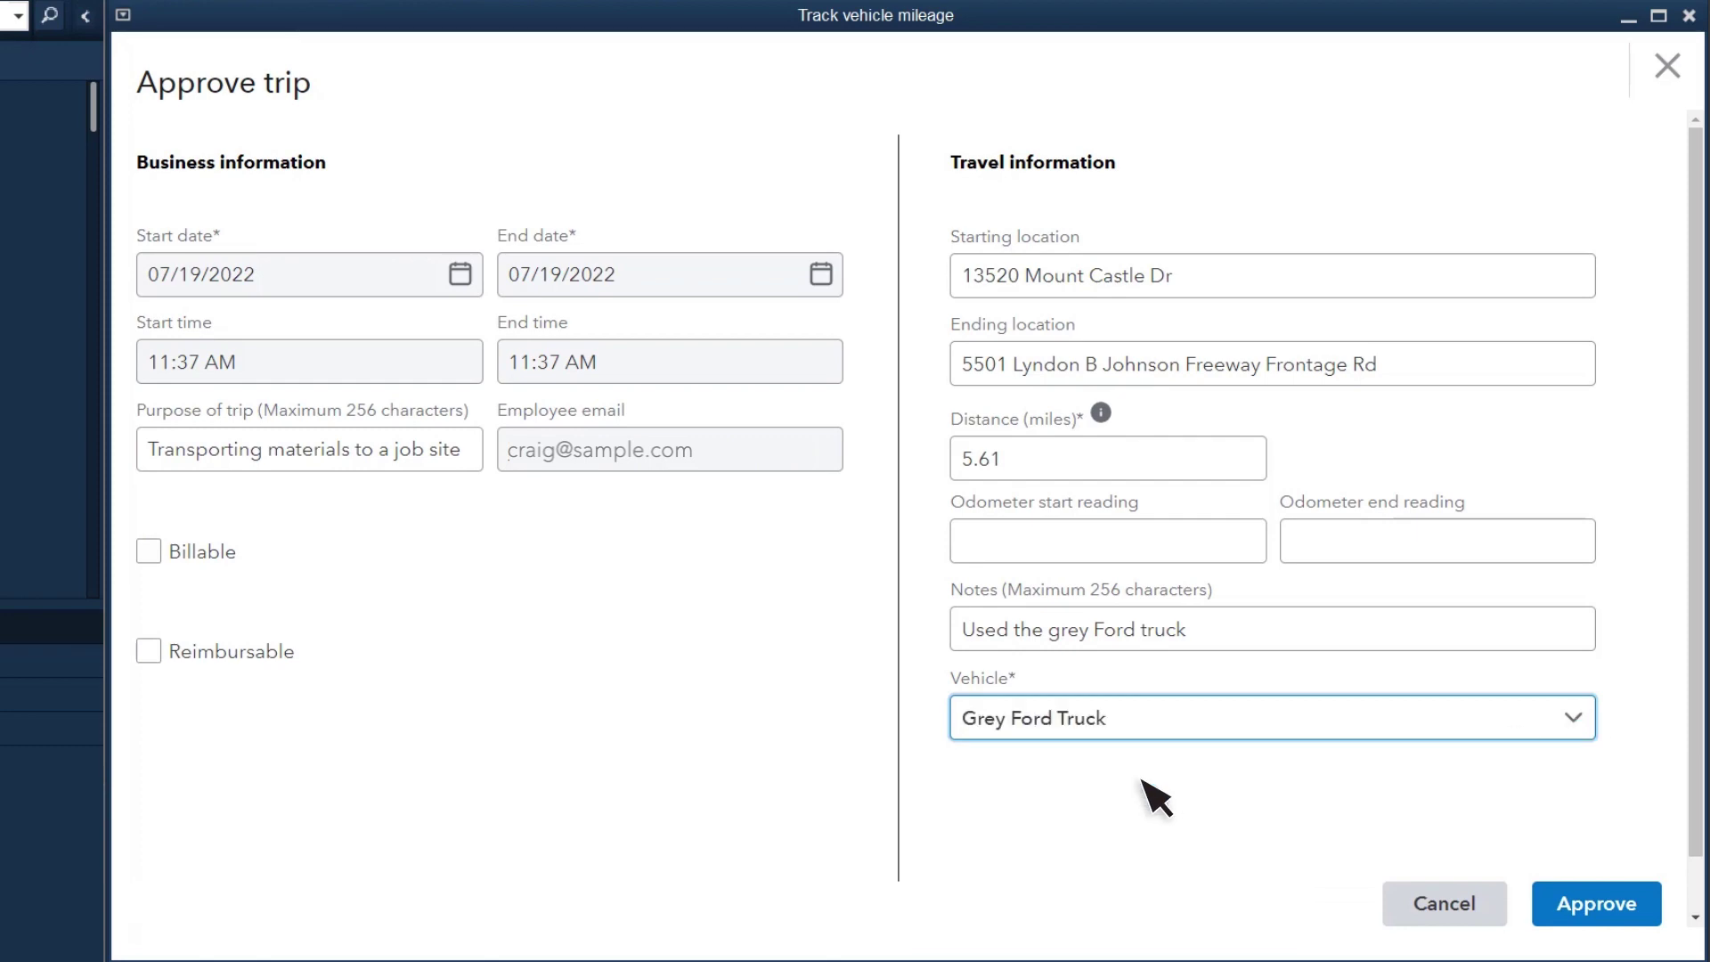
{"action": "left_click", "coordinate": [1609, 919]}
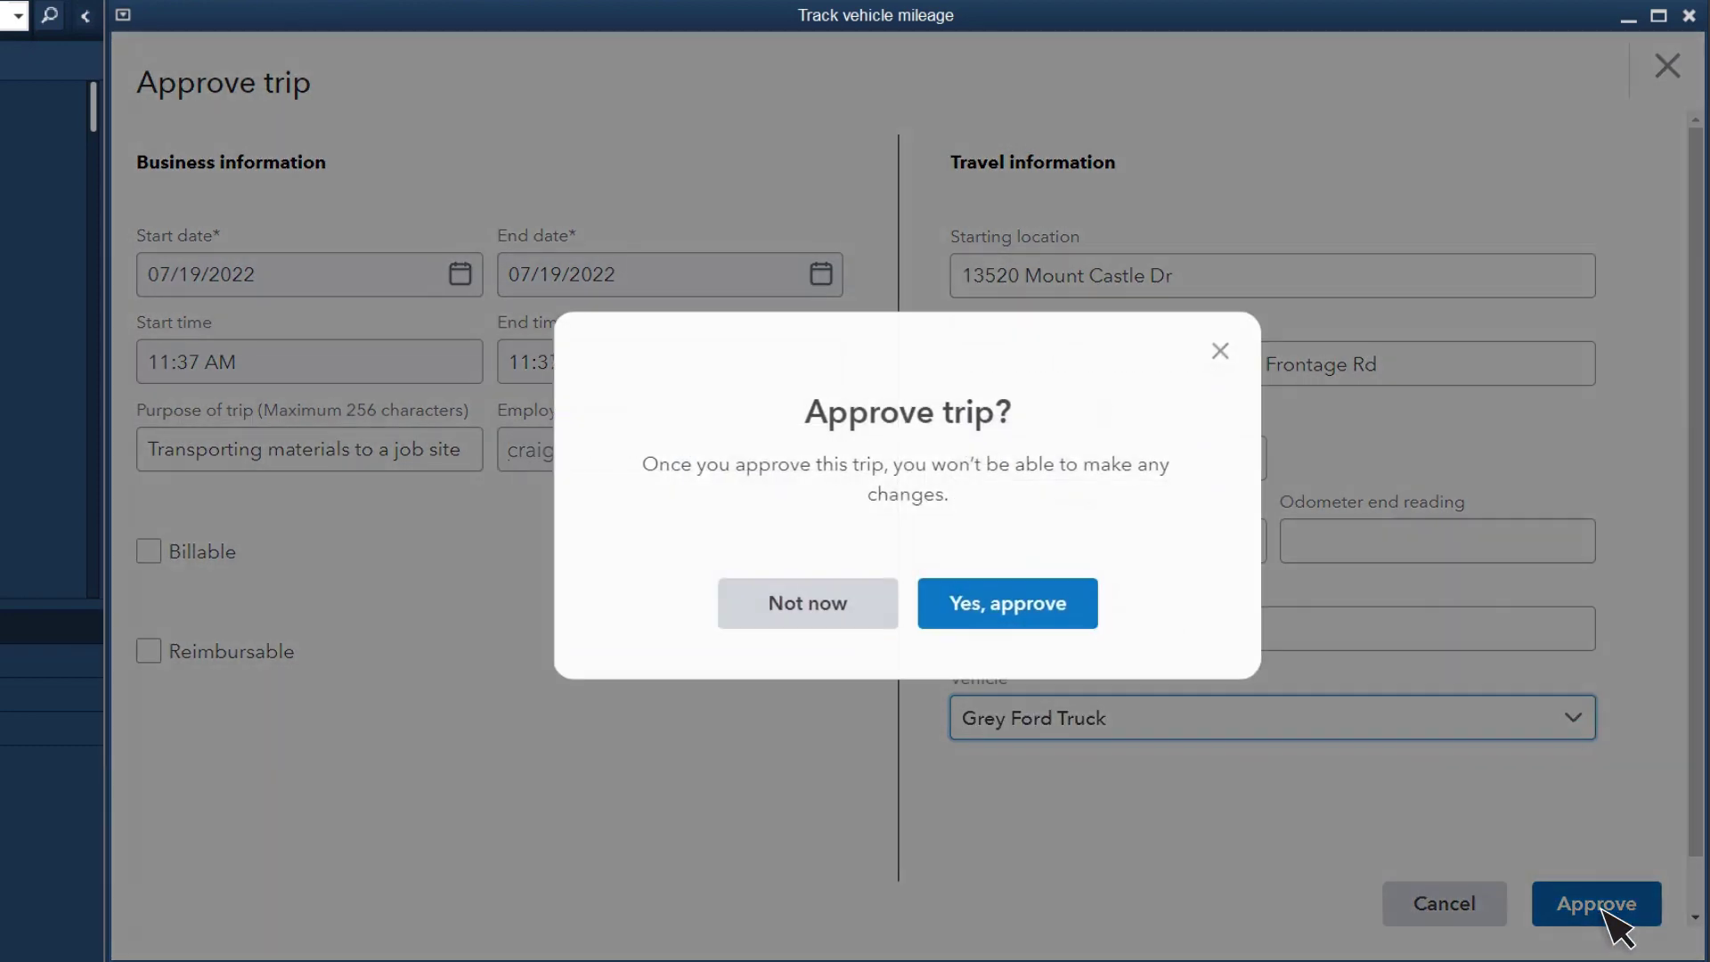
{"action": "left_click", "coordinate": [1001, 615]}
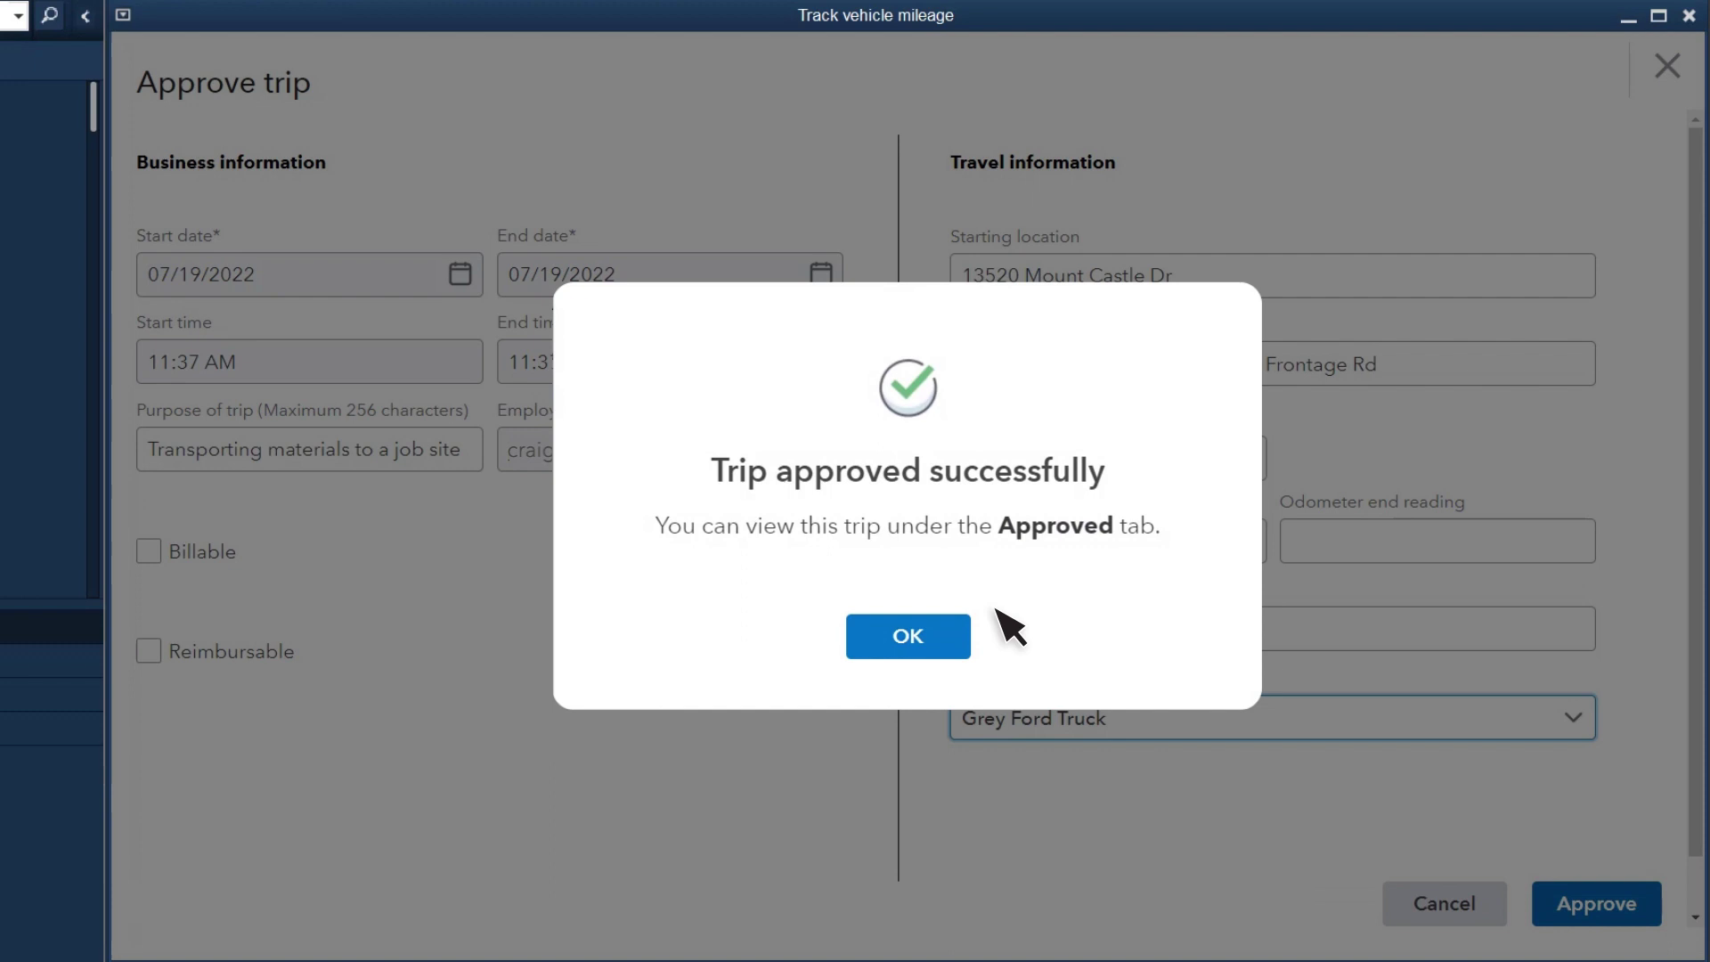
{"action": "left_click", "coordinate": [935, 642]}
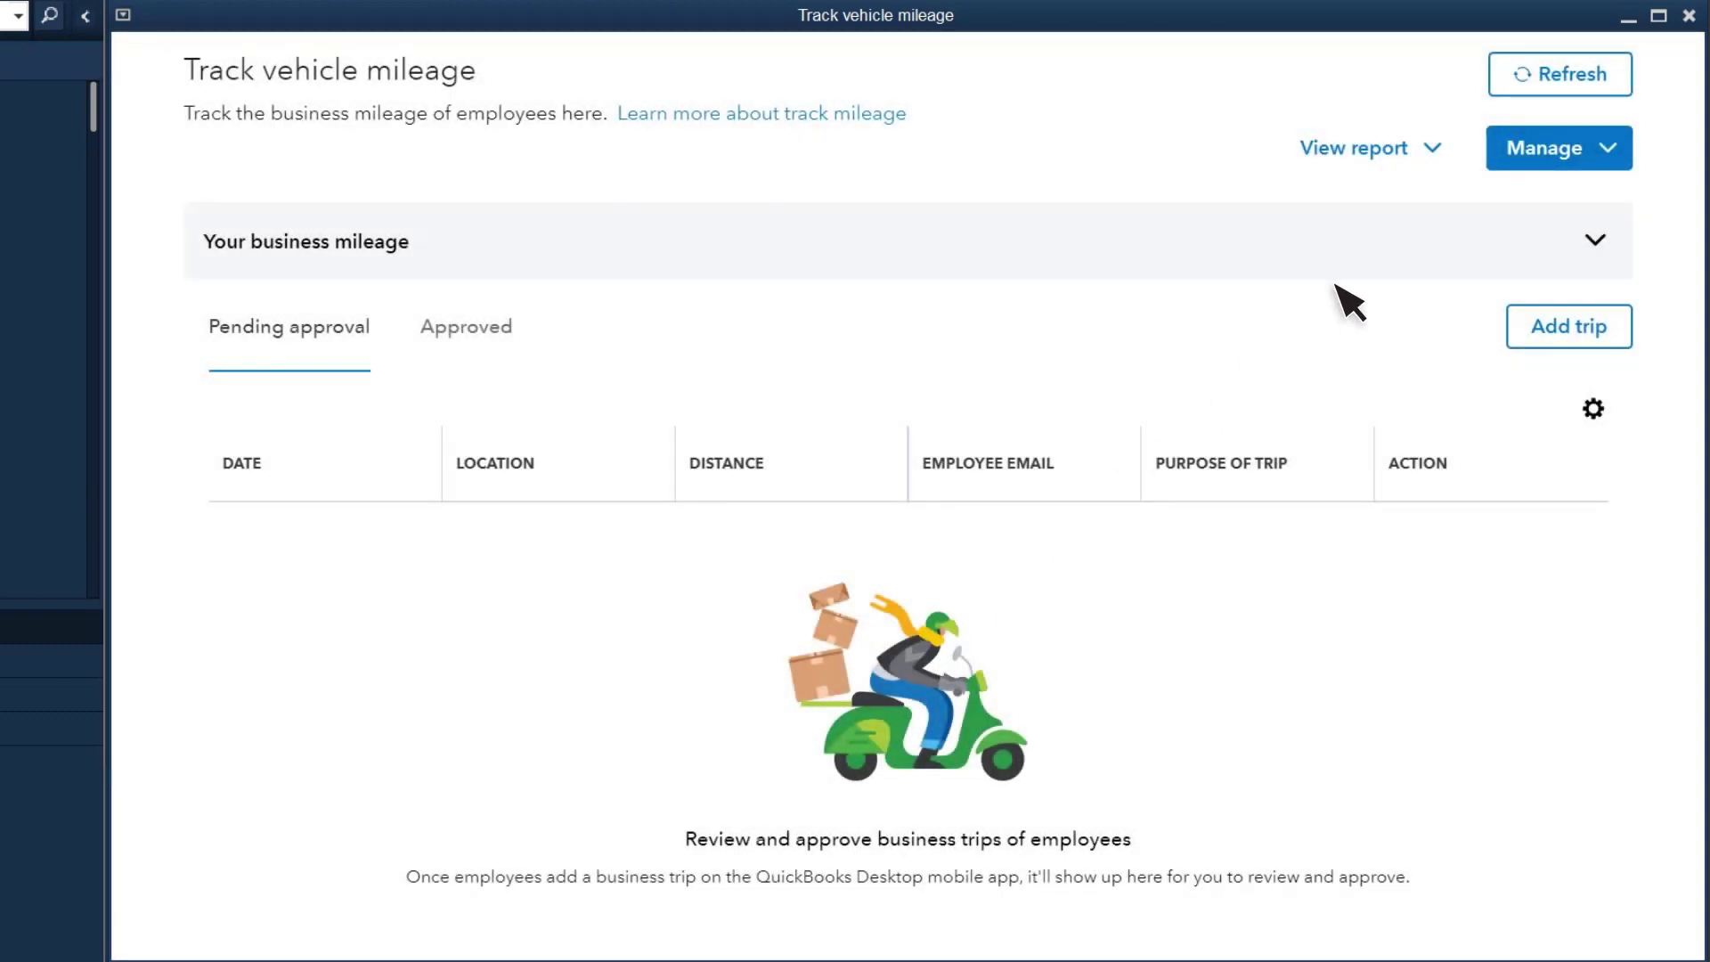
Refresh the trip list and permanently delete the 2.05-mile 'Pick up son' trip
{"action": "left_click", "coordinate": [1561, 88]}
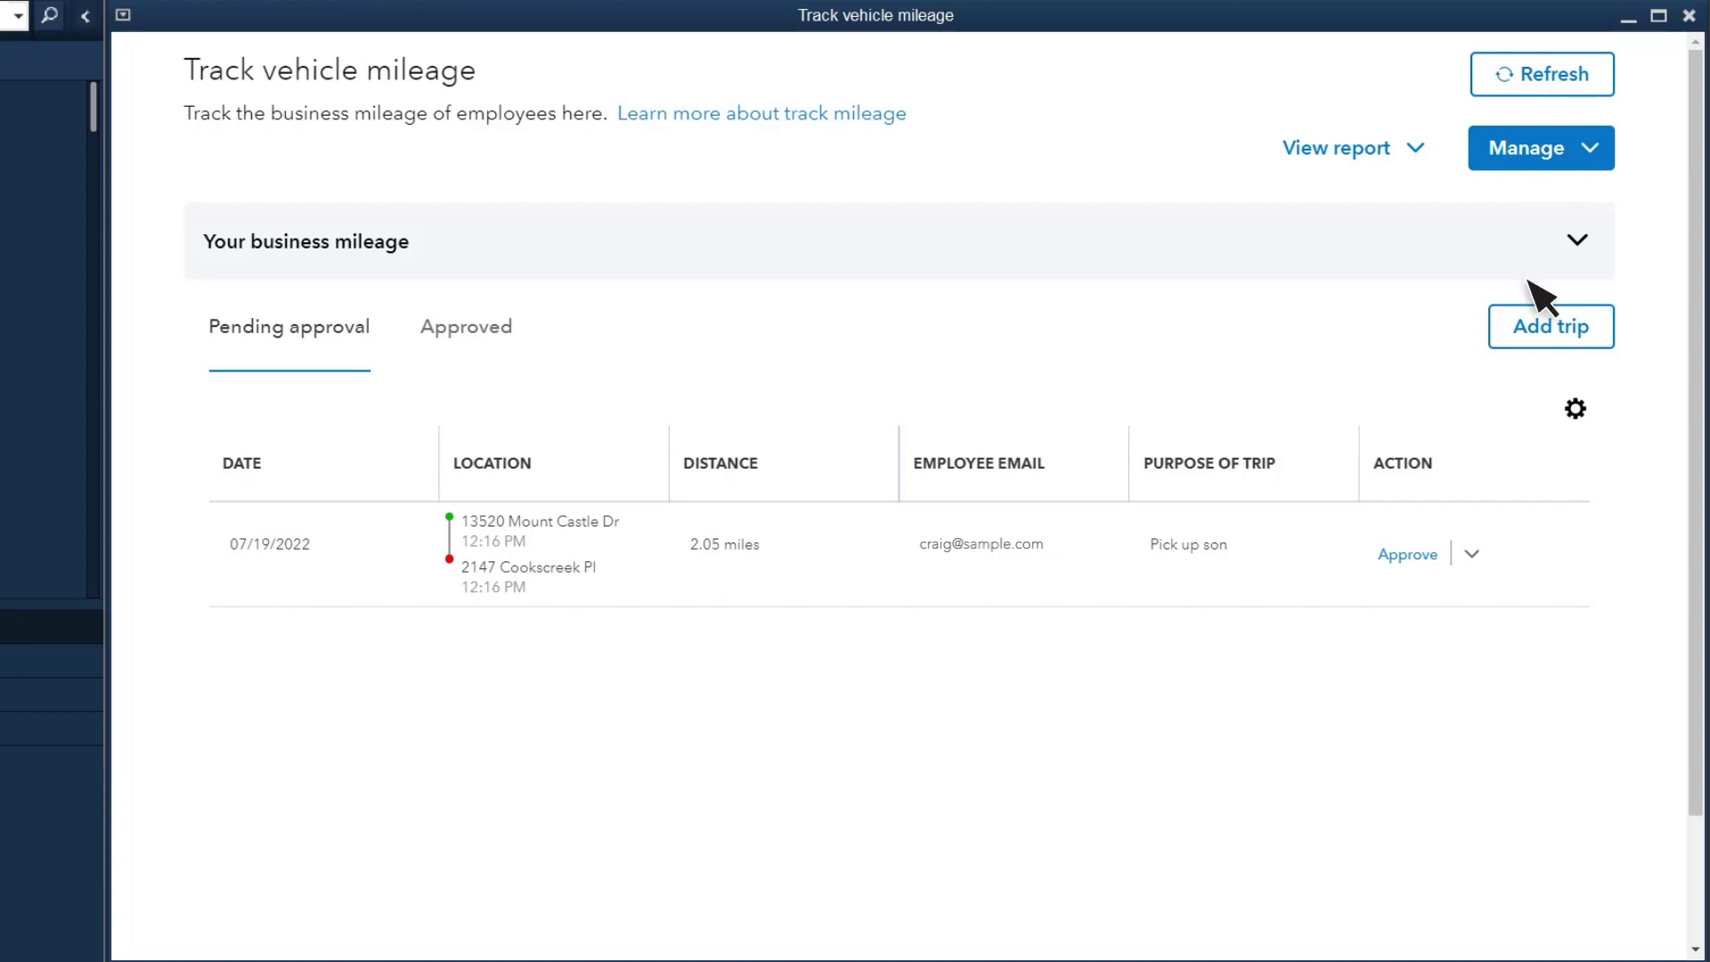
{"action": "left_click", "coordinate": [1472, 555]}
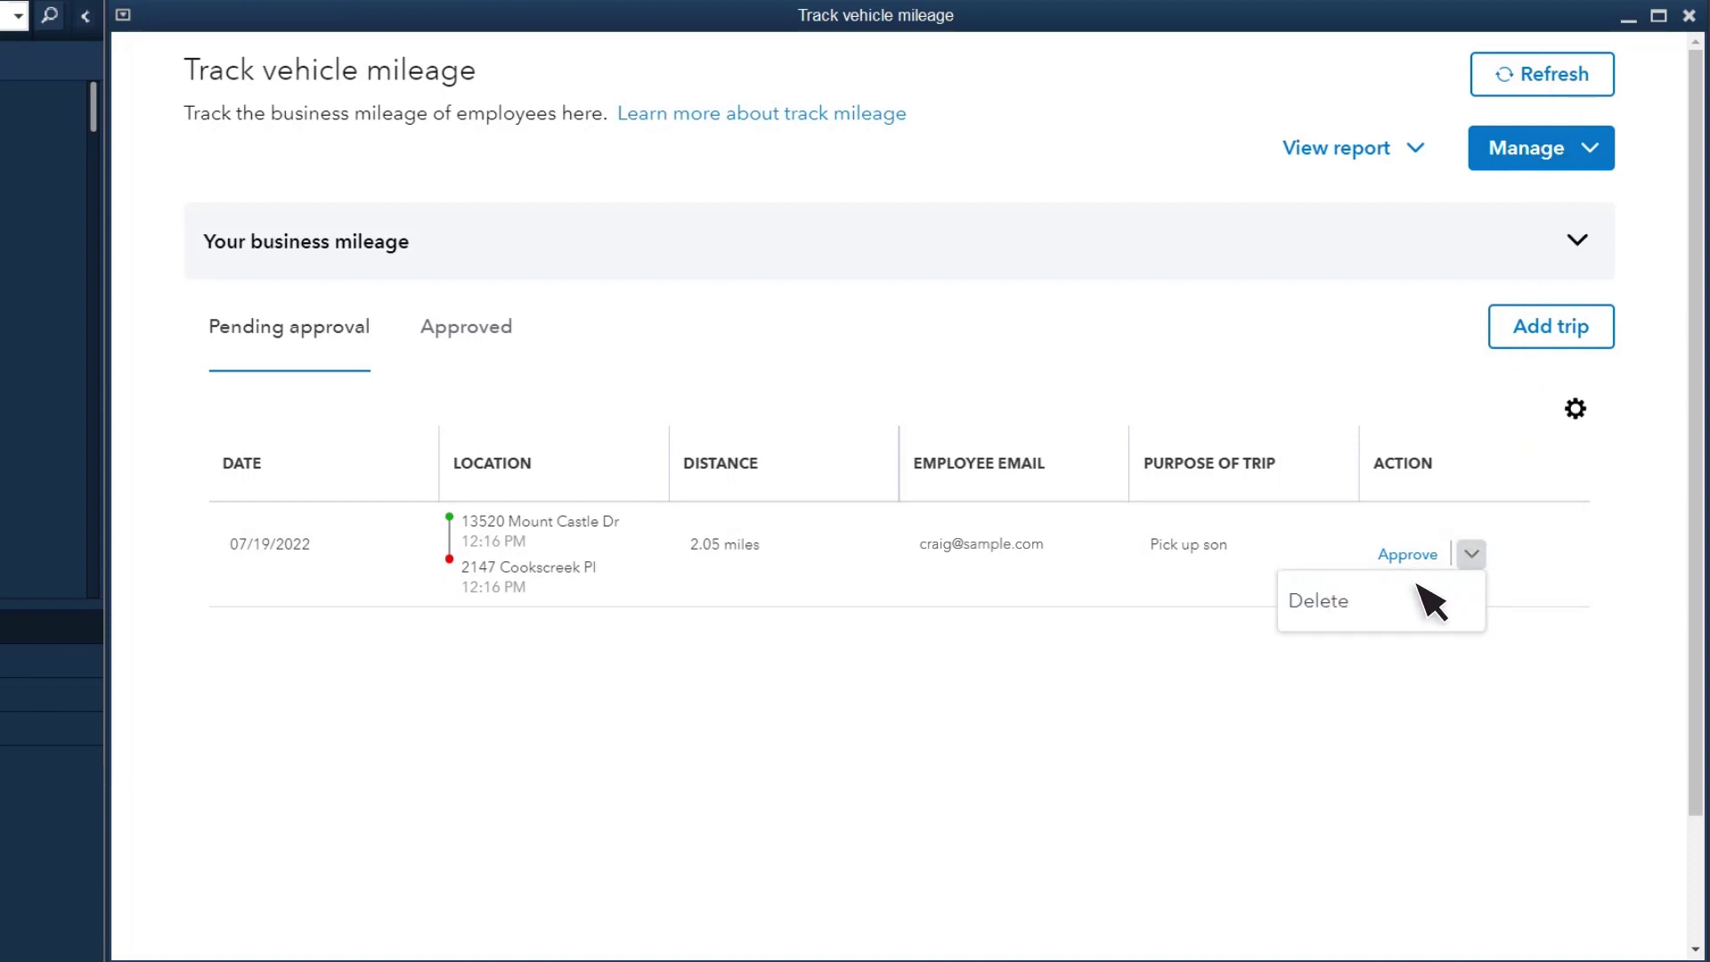
{"action": "left_click", "coordinate": [1384, 617]}
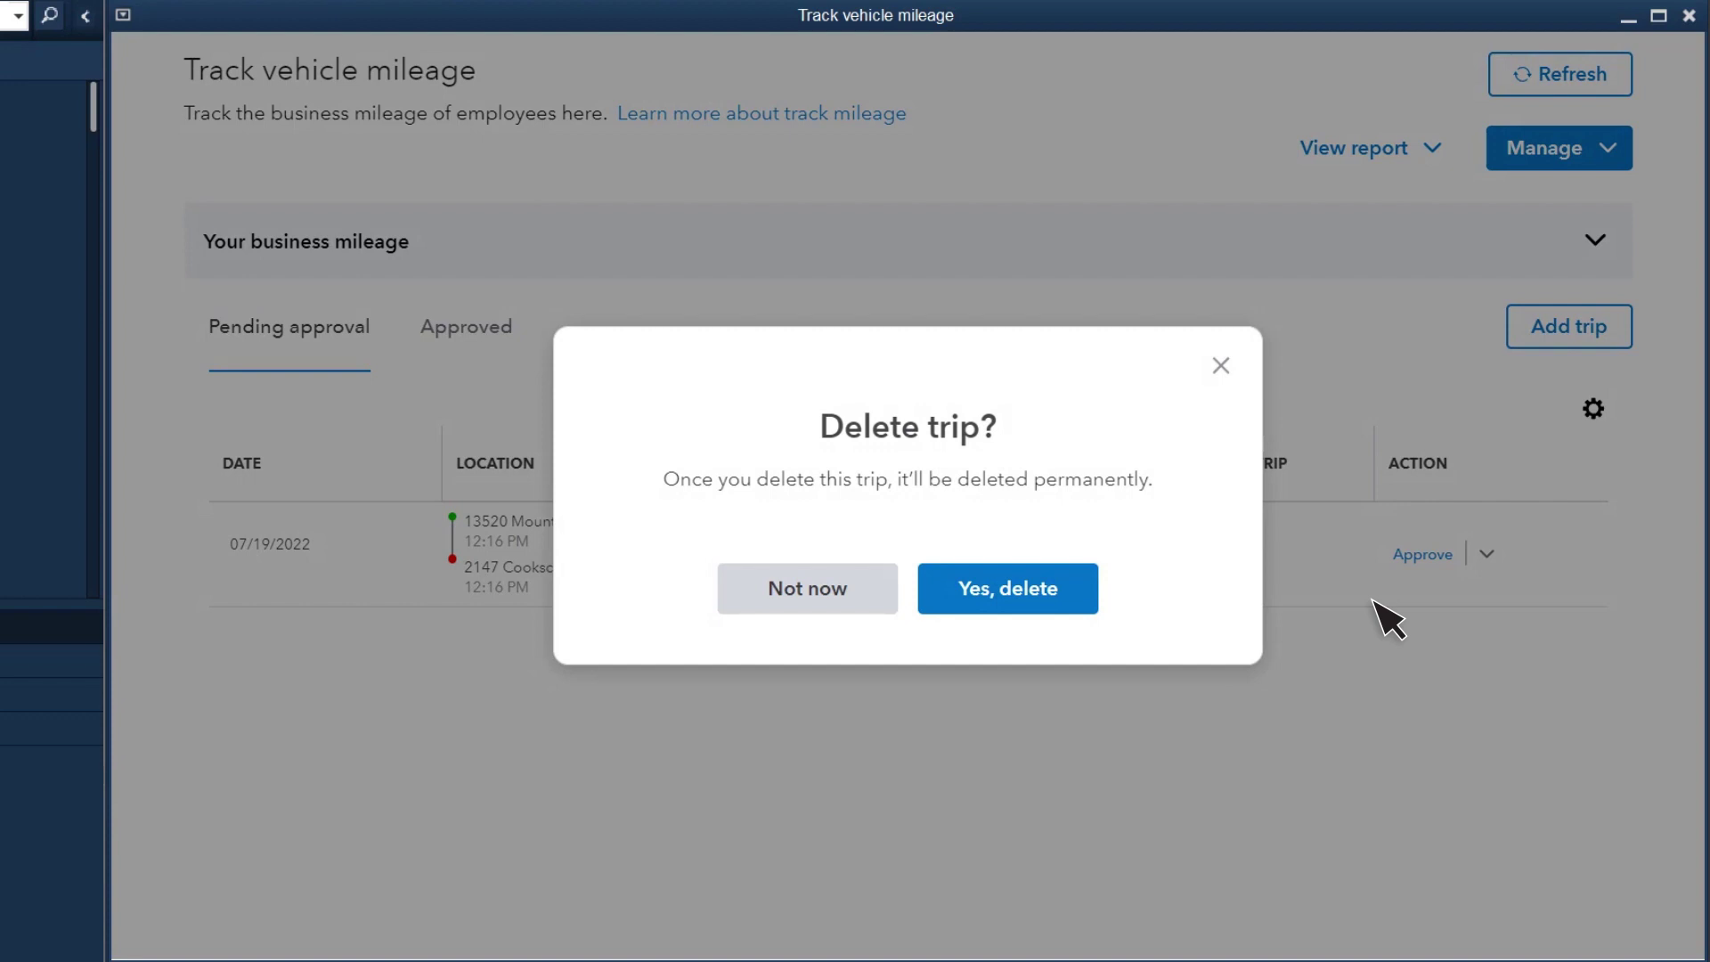
{"action": "left_click", "coordinate": [1047, 612]}
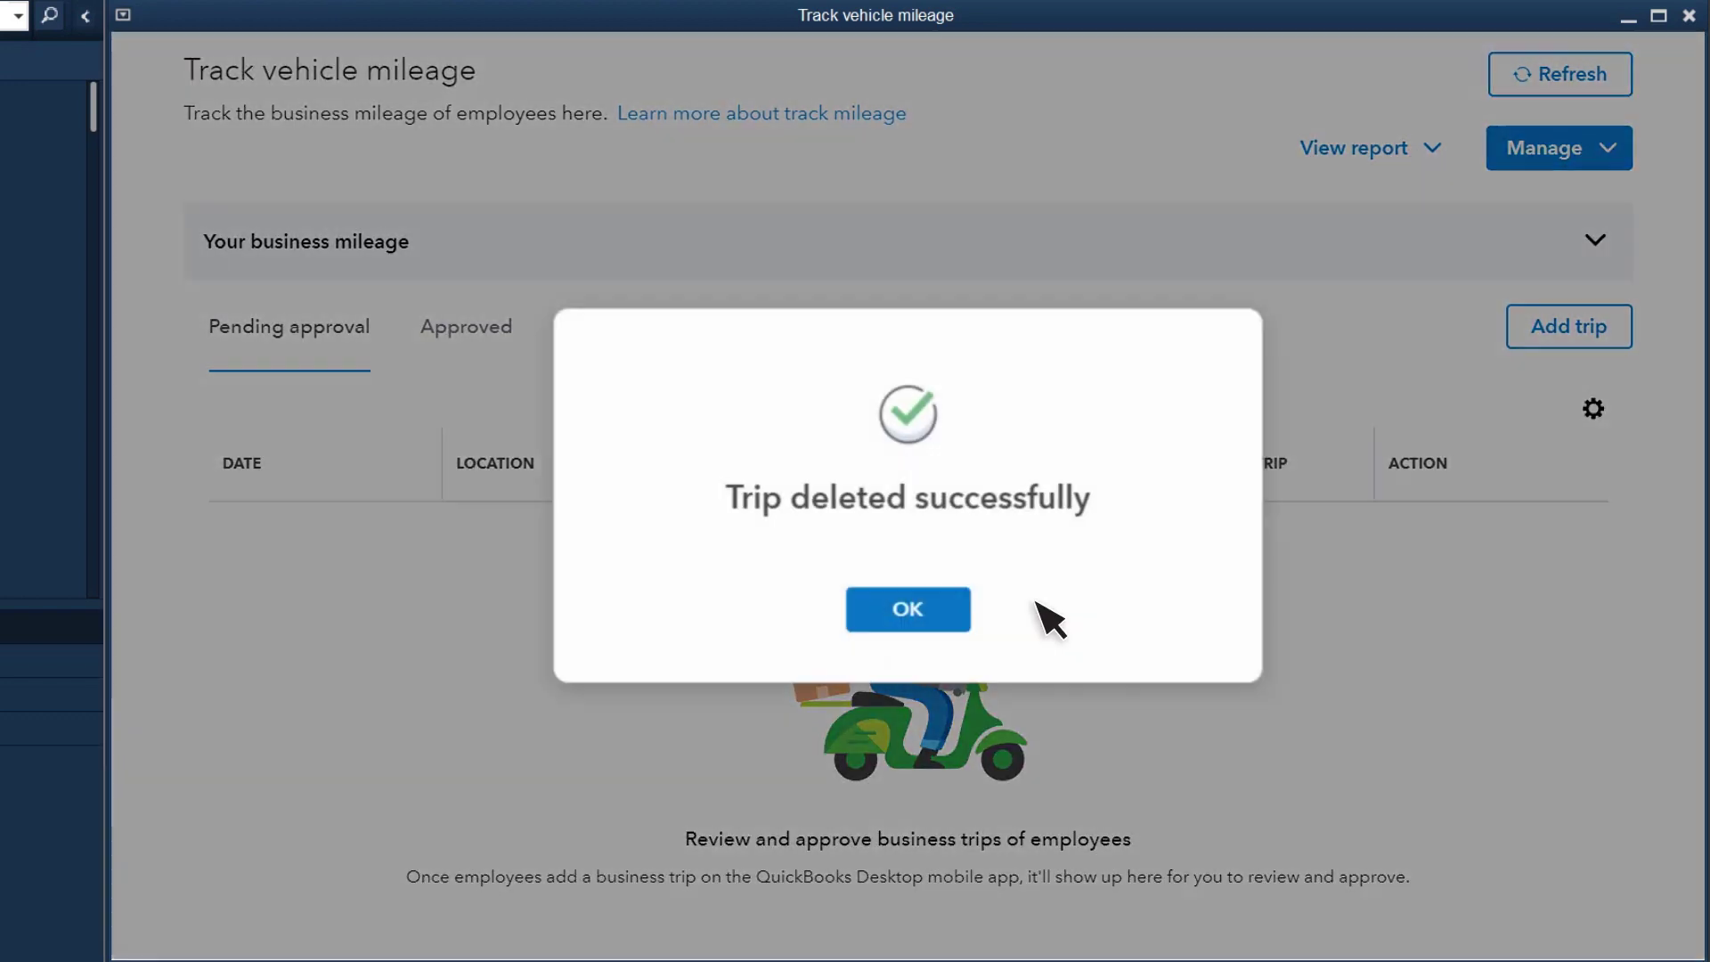
{"action": "left_click", "coordinate": [956, 621]}
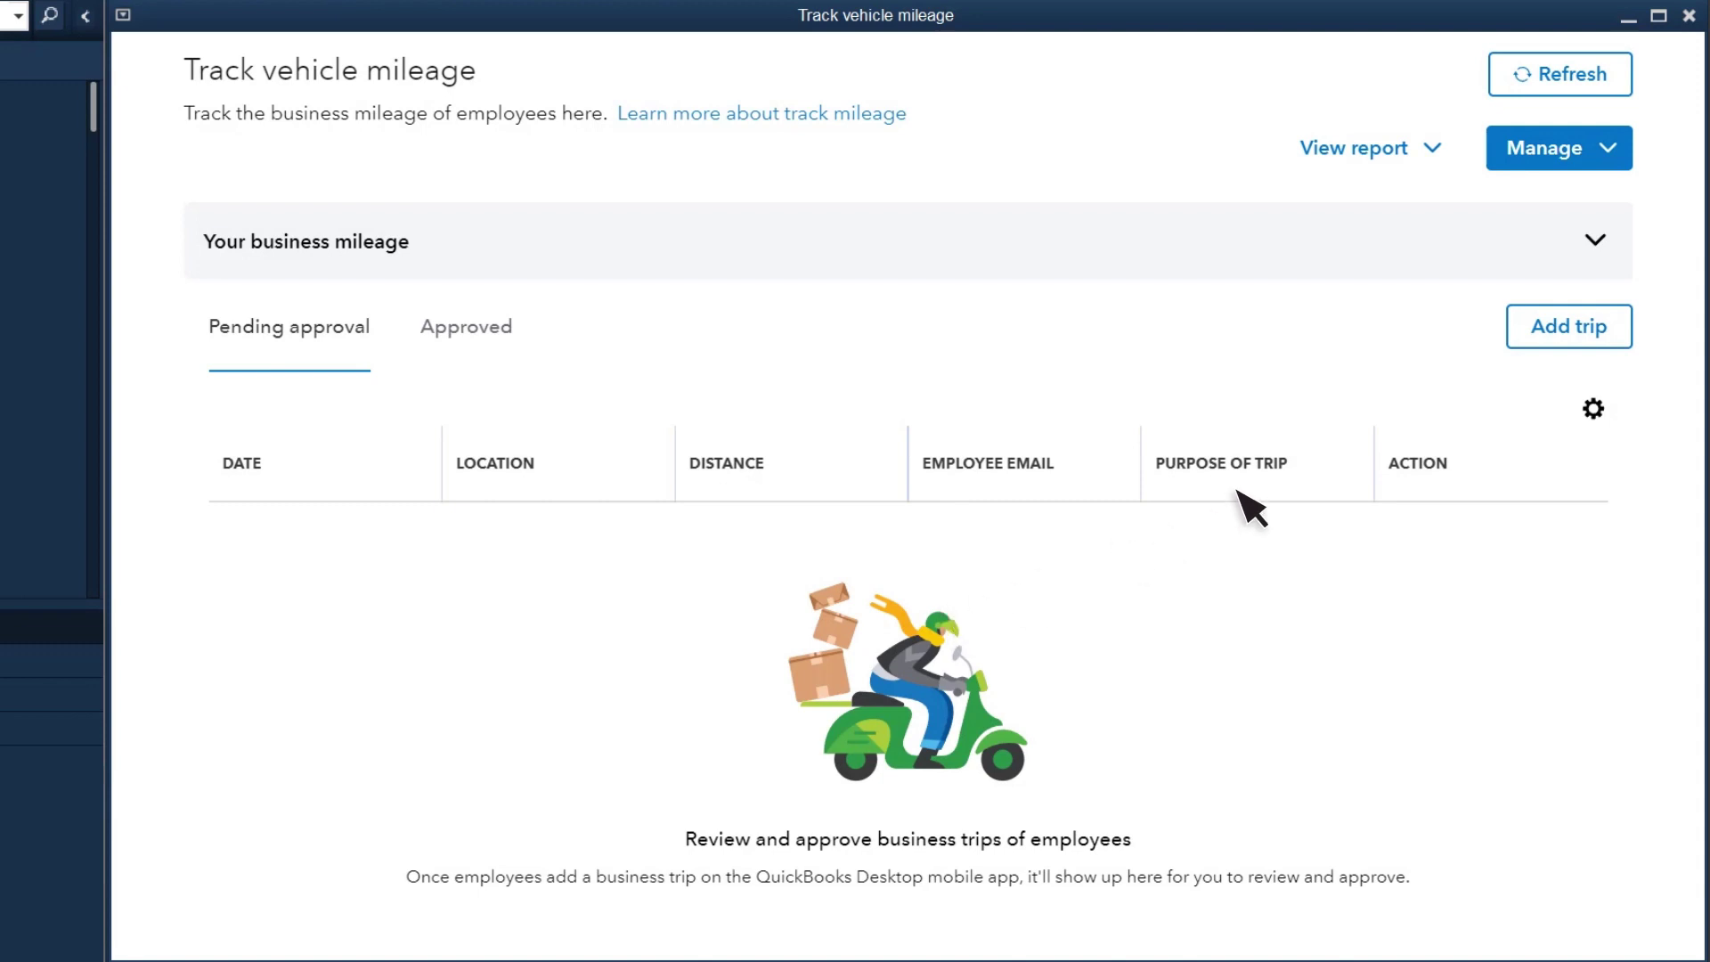
Manually record a 9.50-mile Grey Ford Truck trip to 10001 N Central Expy, Dallas
{"action": "left_click", "coordinate": [1590, 341]}
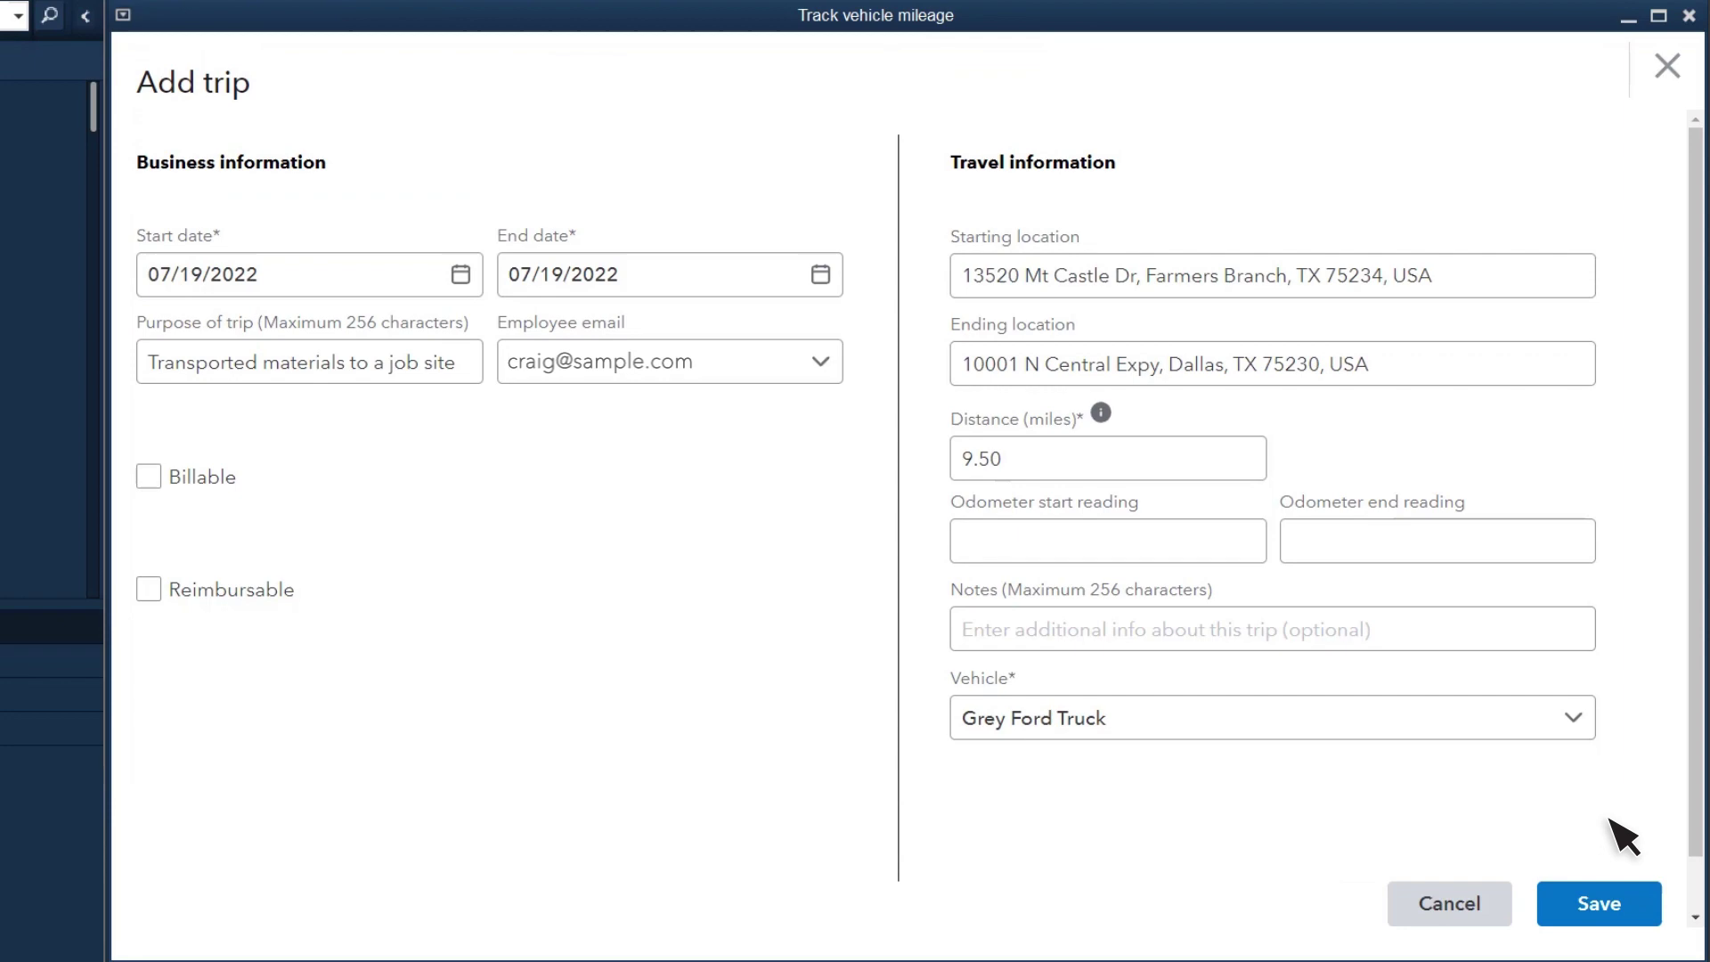
{"action": "left_click", "coordinate": [1619, 919]}
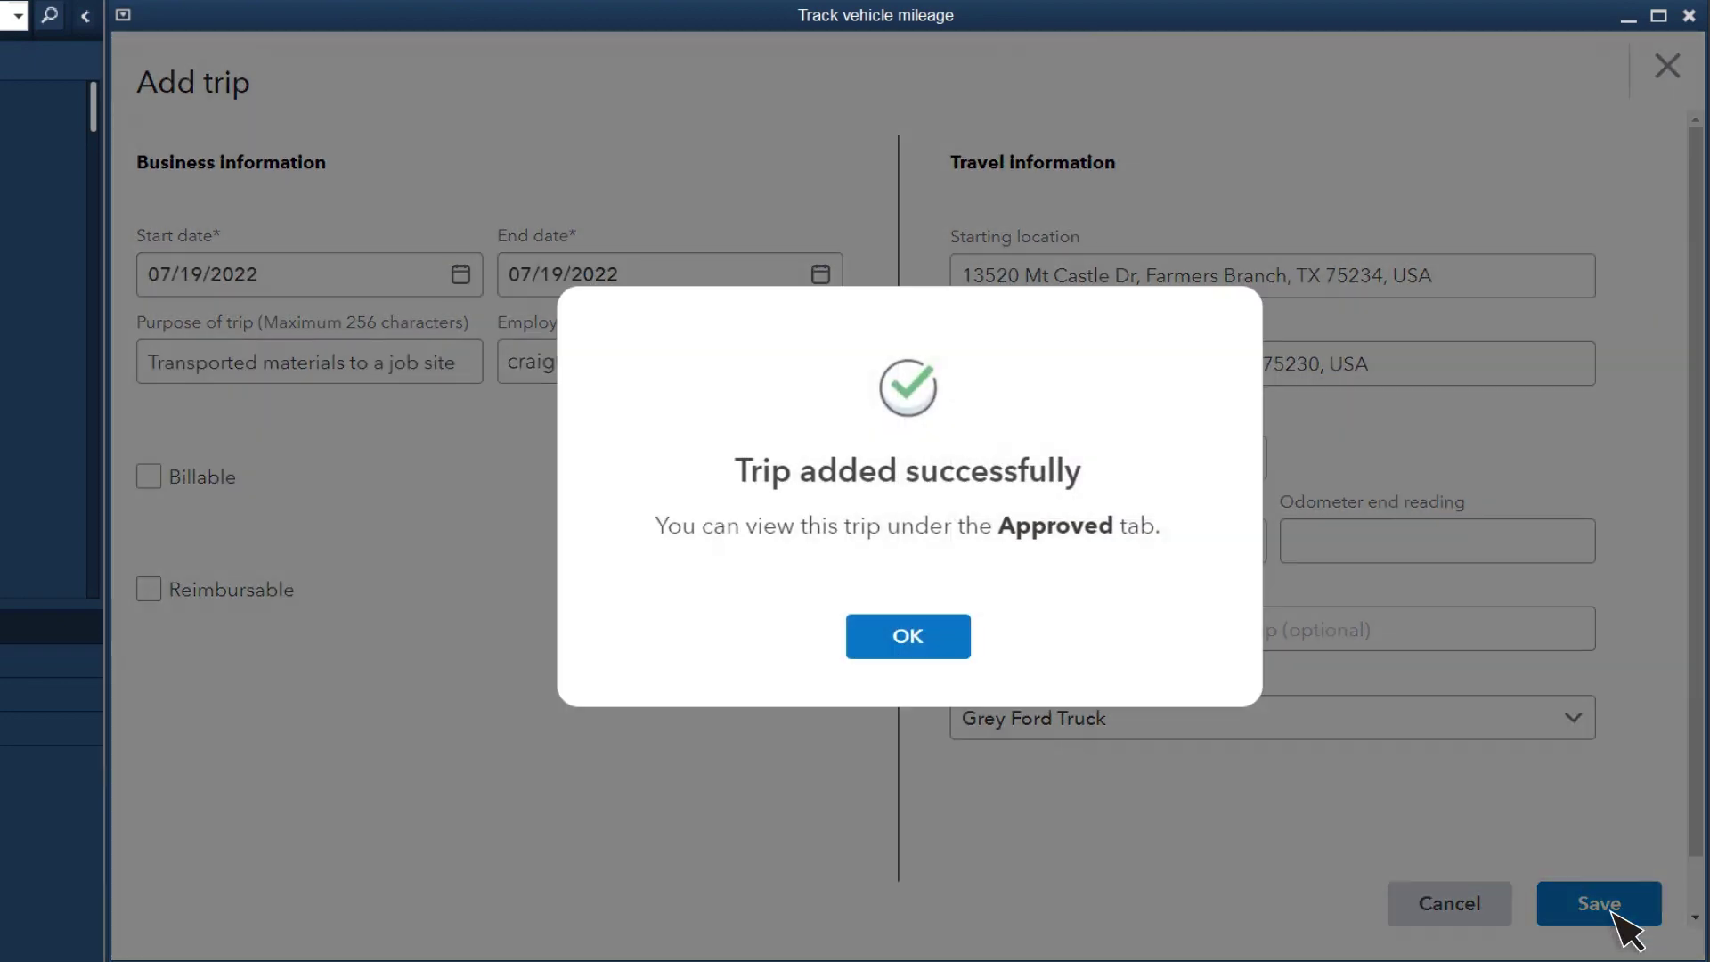
{"action": "left_click", "coordinate": [924, 637]}
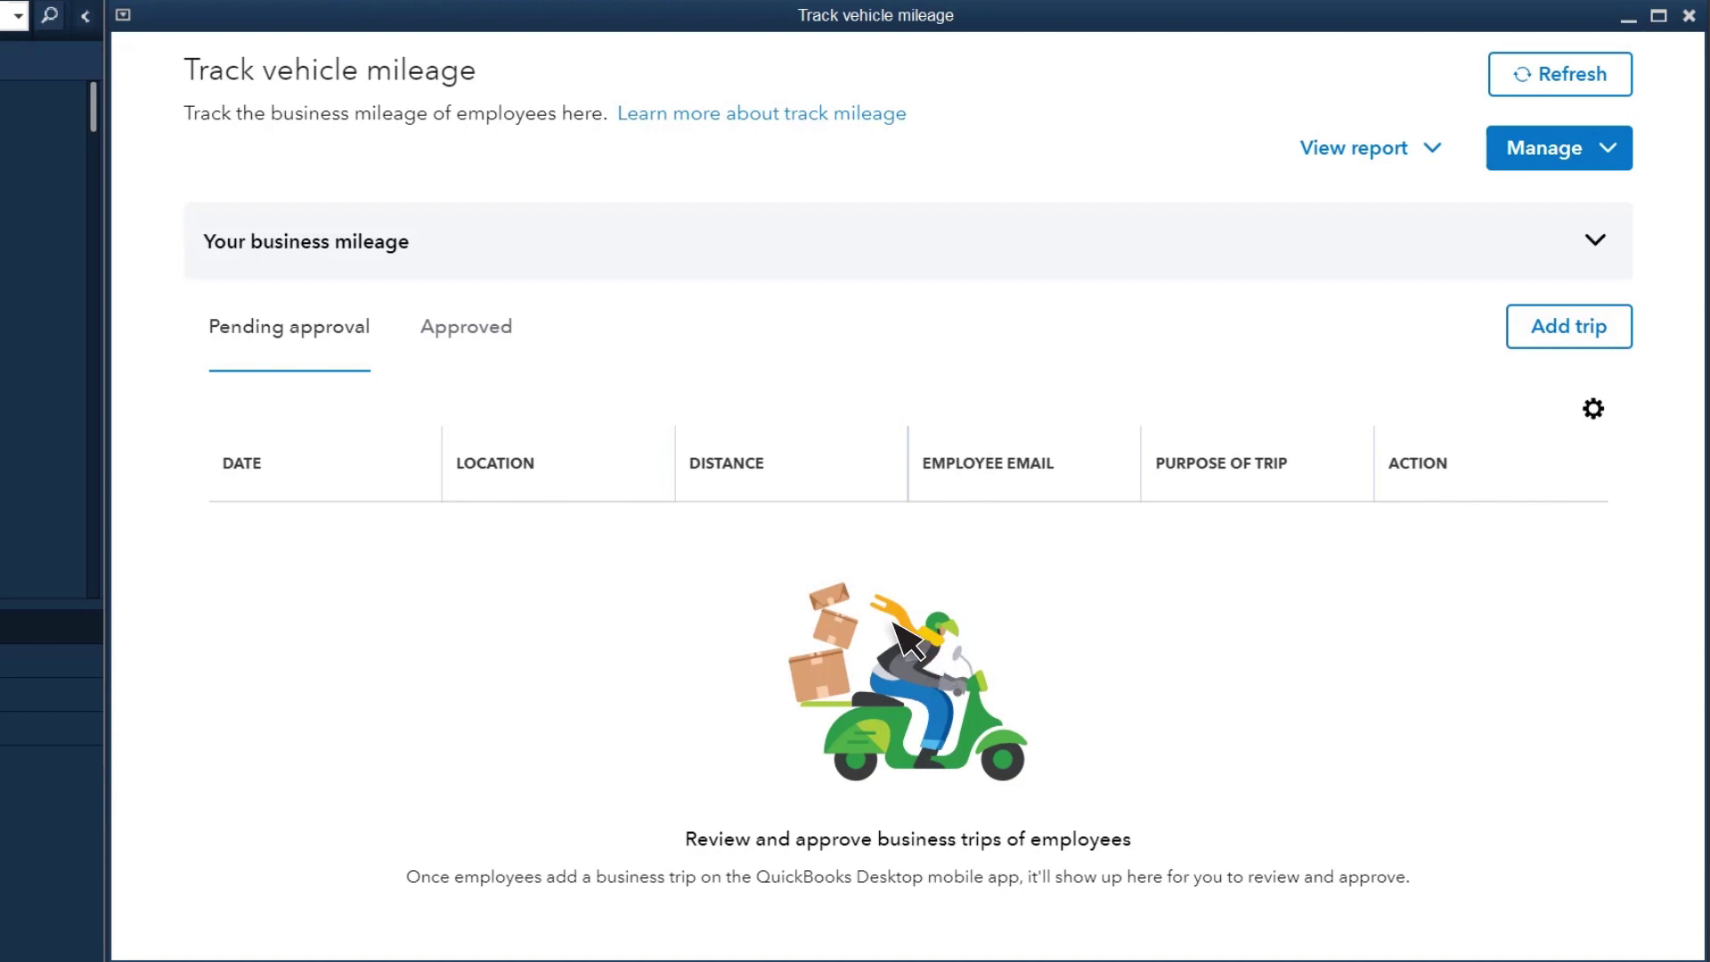
Show the Approved trips tab and open the View report dropdown
{"action": "left_click", "coordinate": [479, 345]}
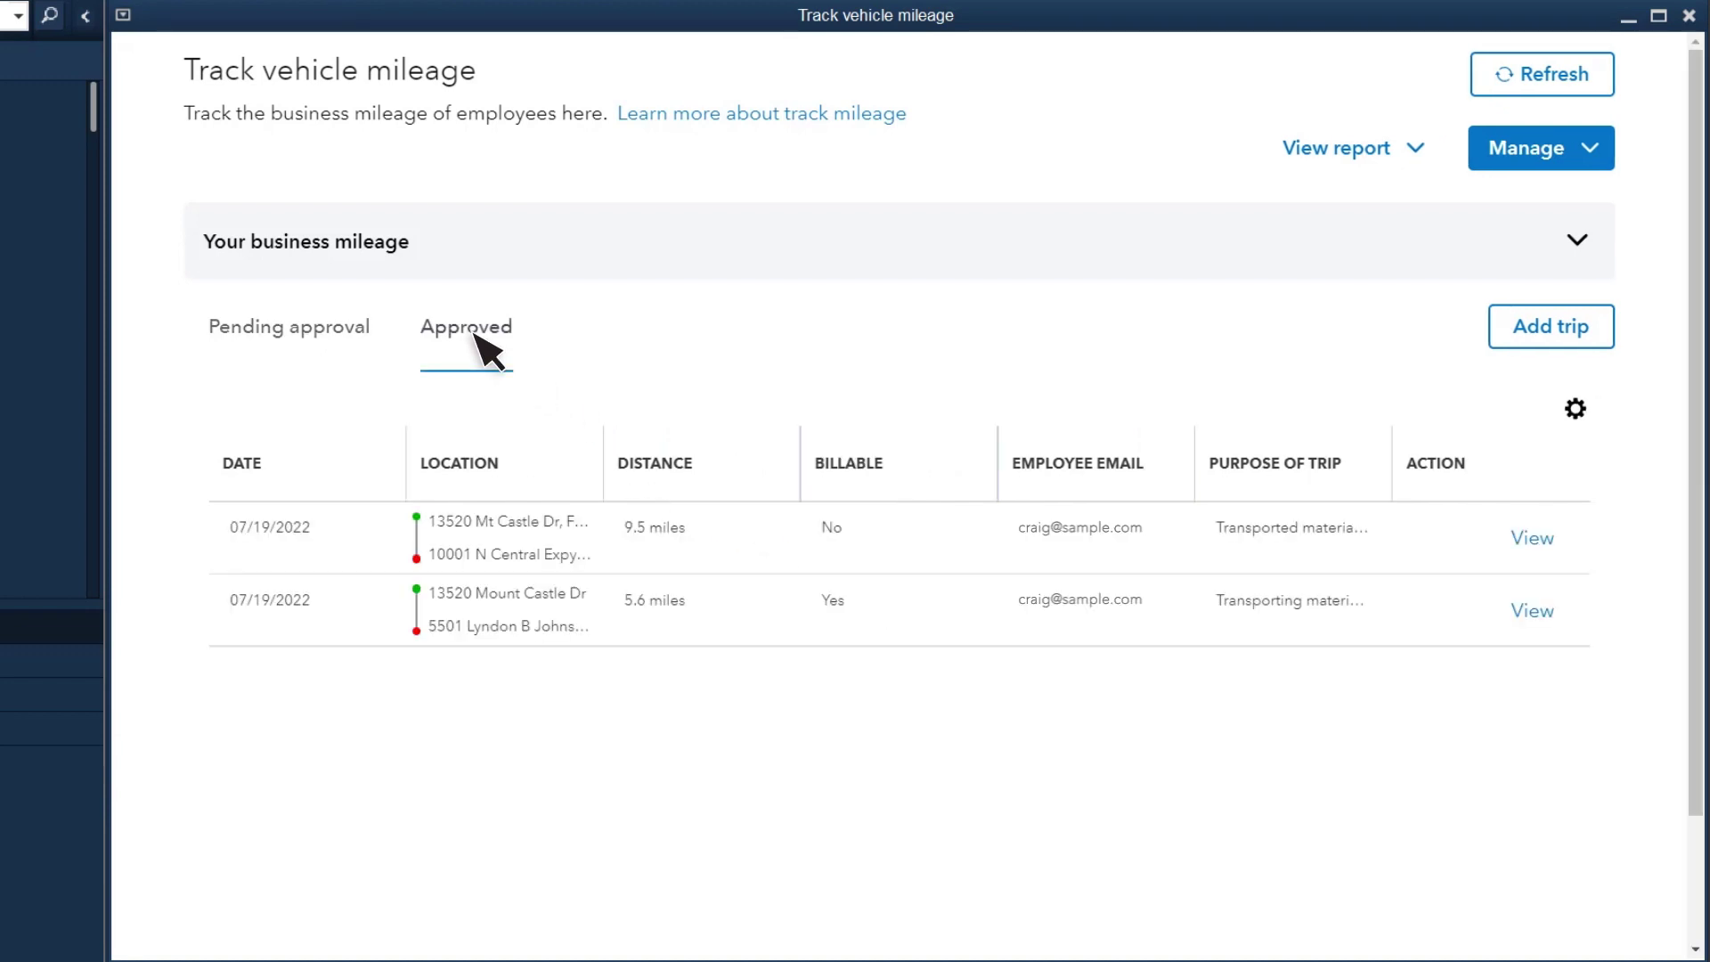
{"action": "left_click", "coordinate": [1413, 149]}
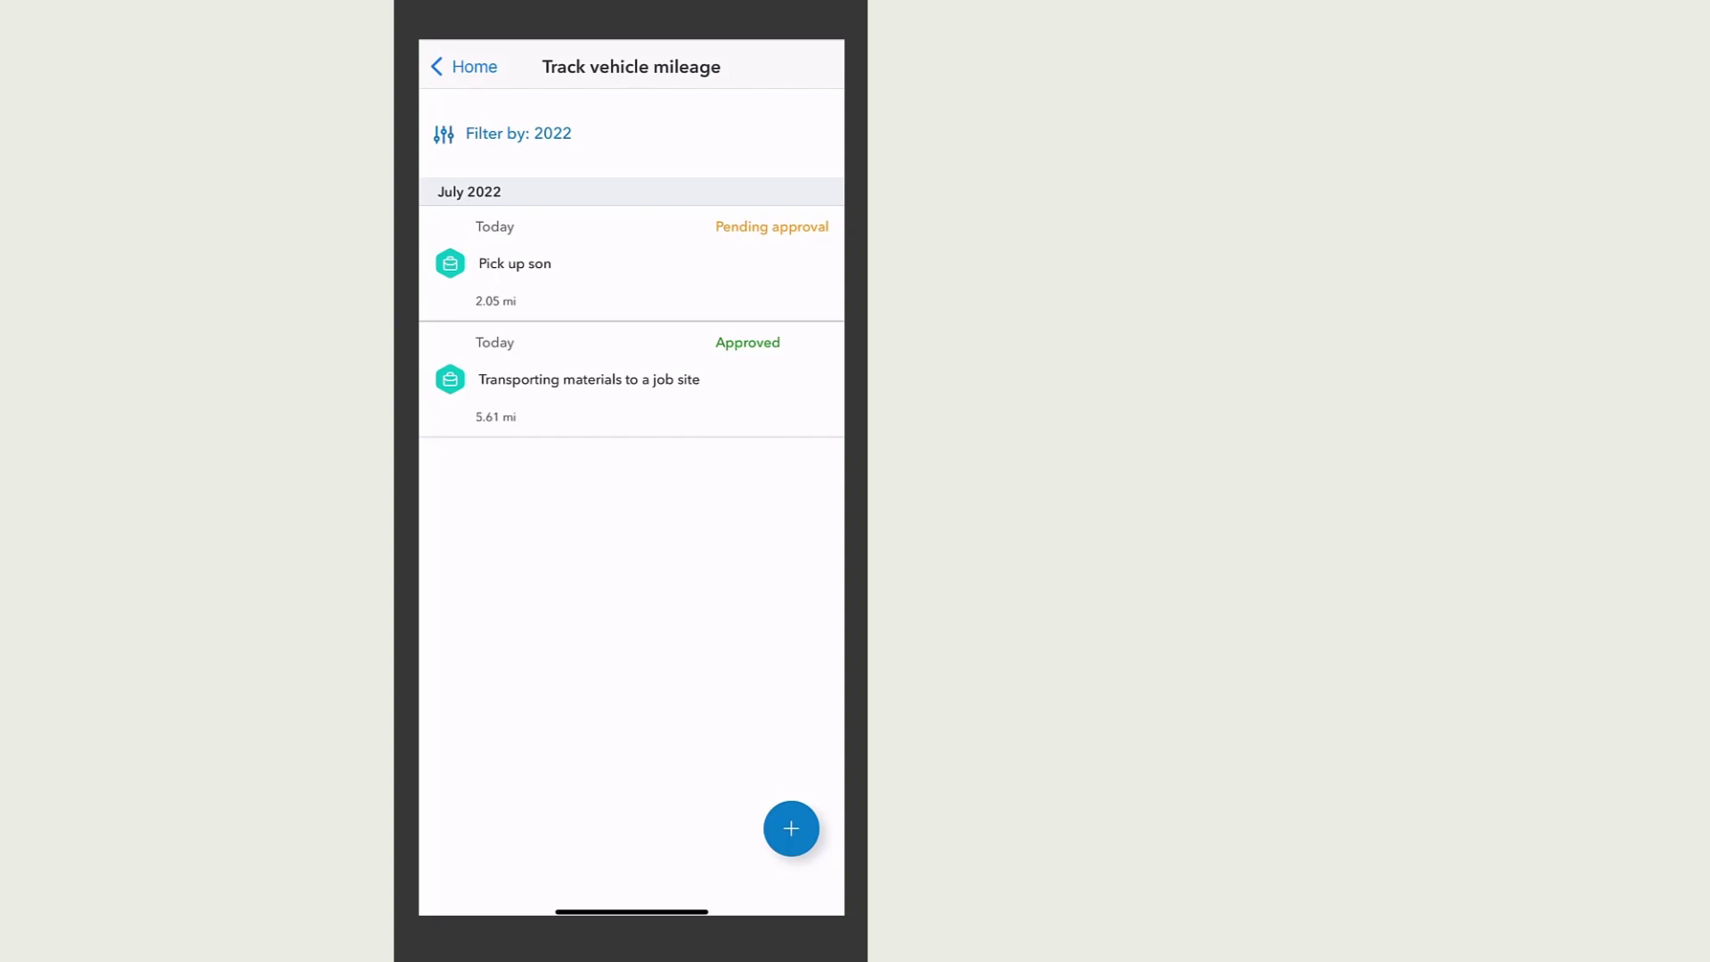
{"action": "left_click", "coordinate": [904, 343]}
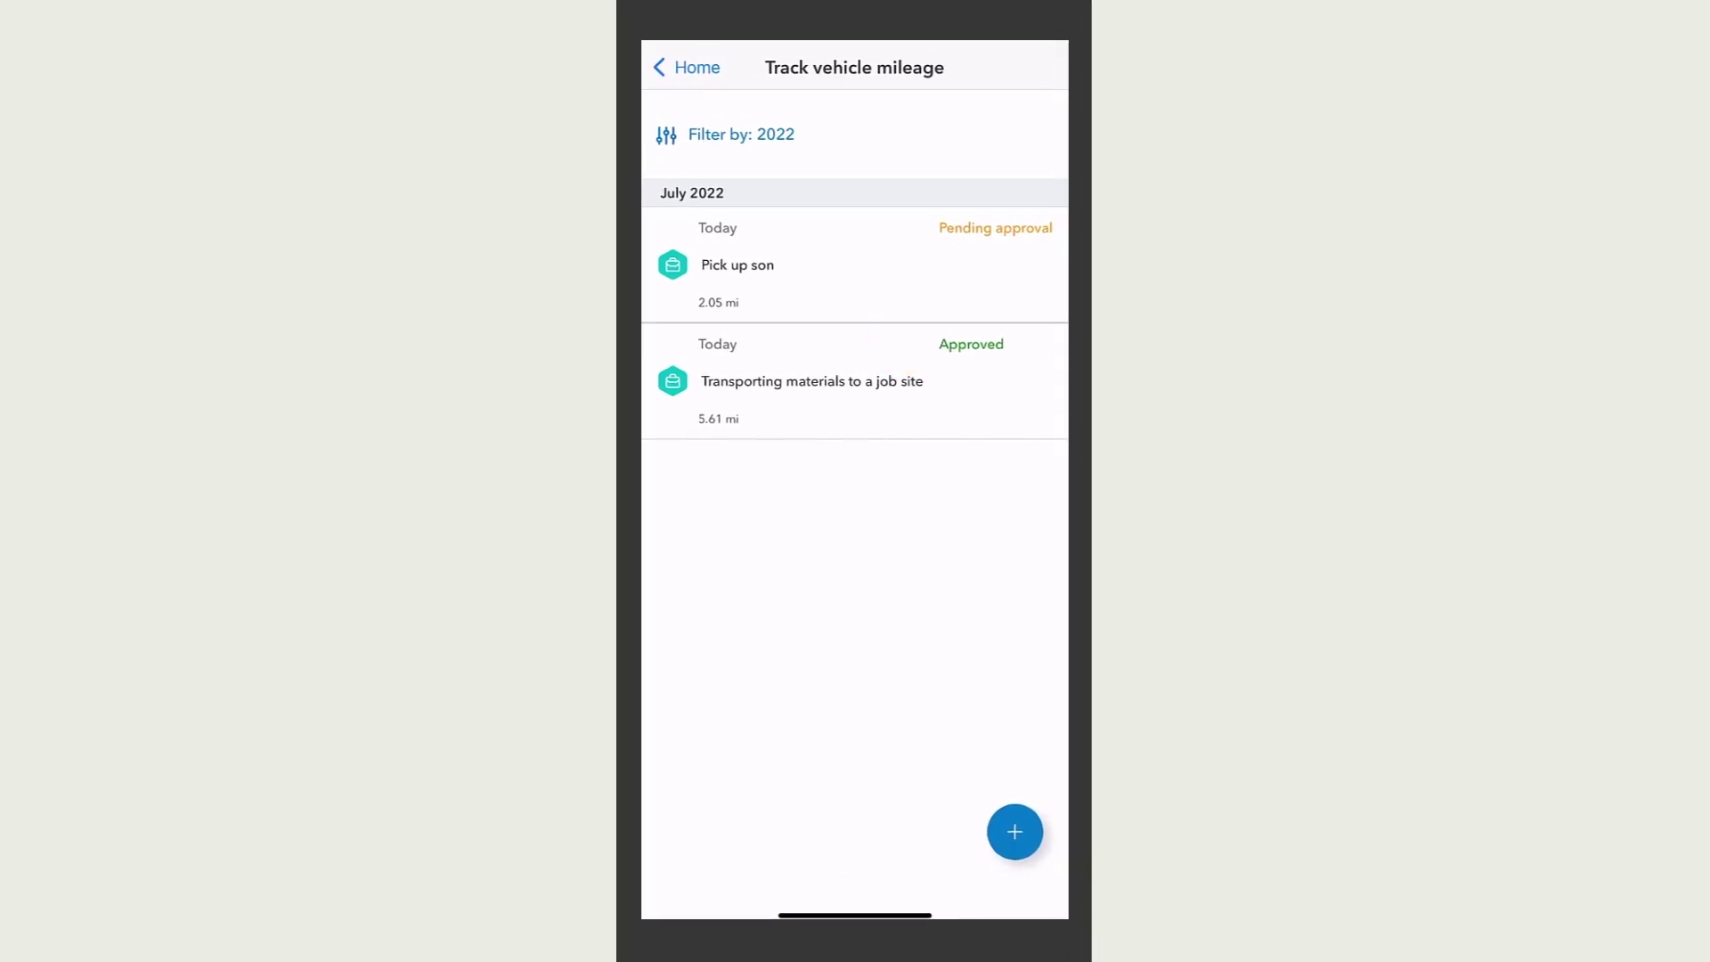
{"action": "left_click", "coordinate": [904, 225]}
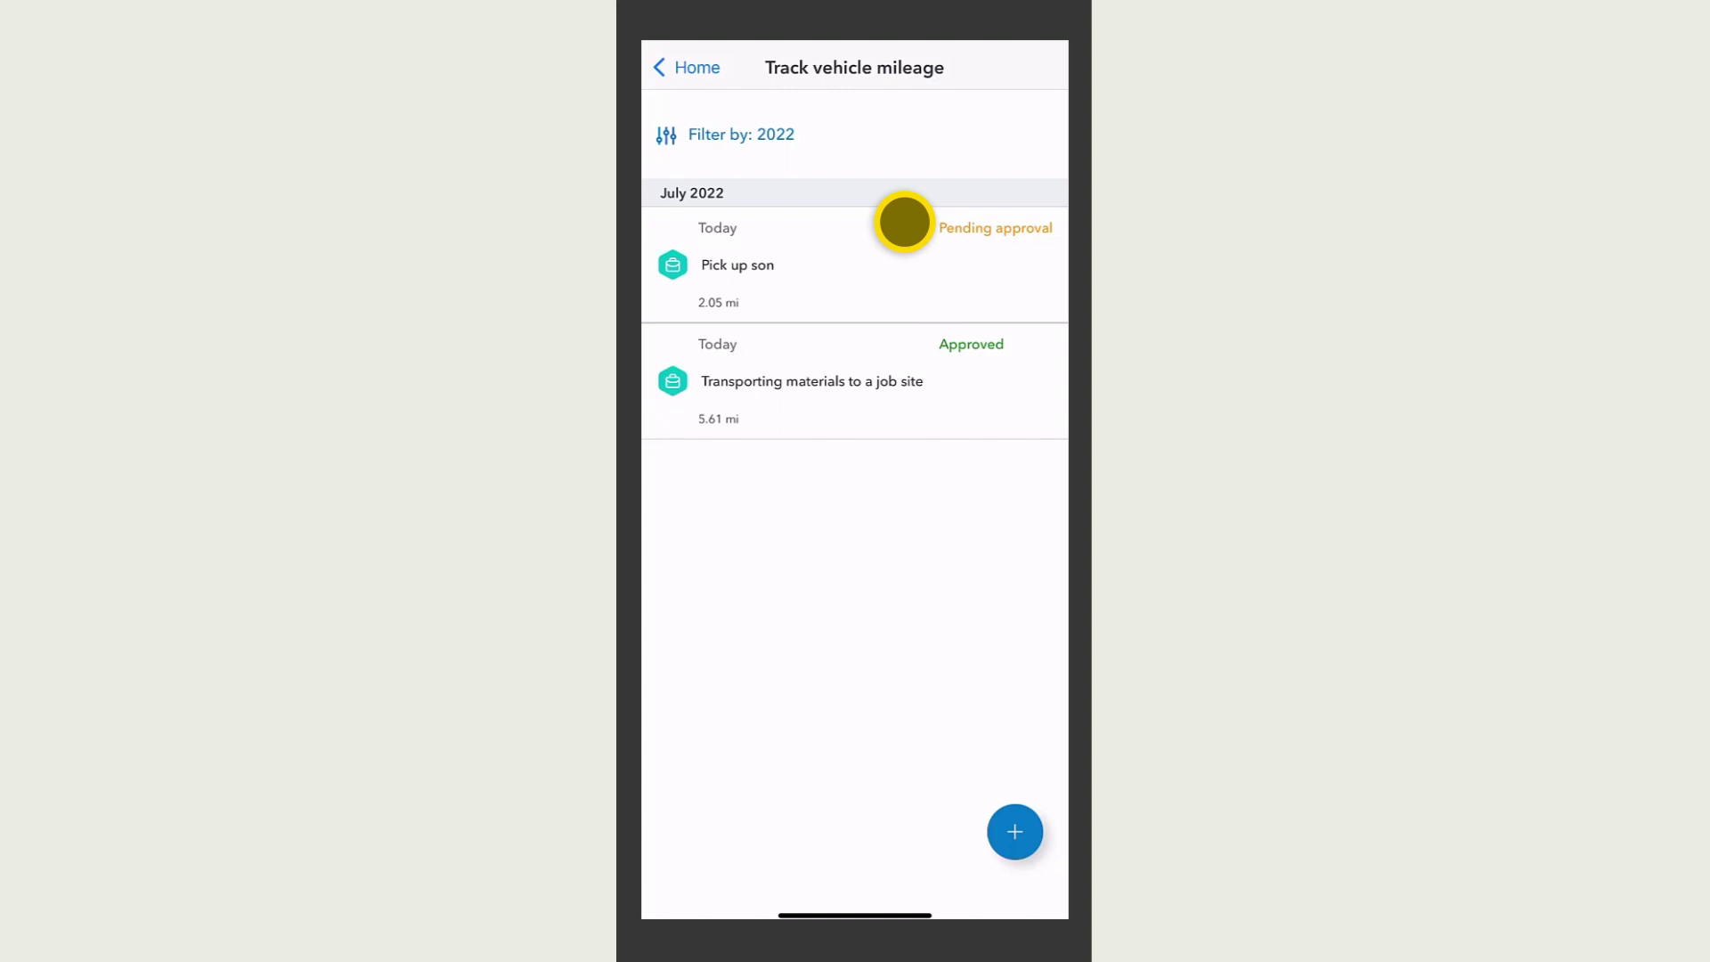